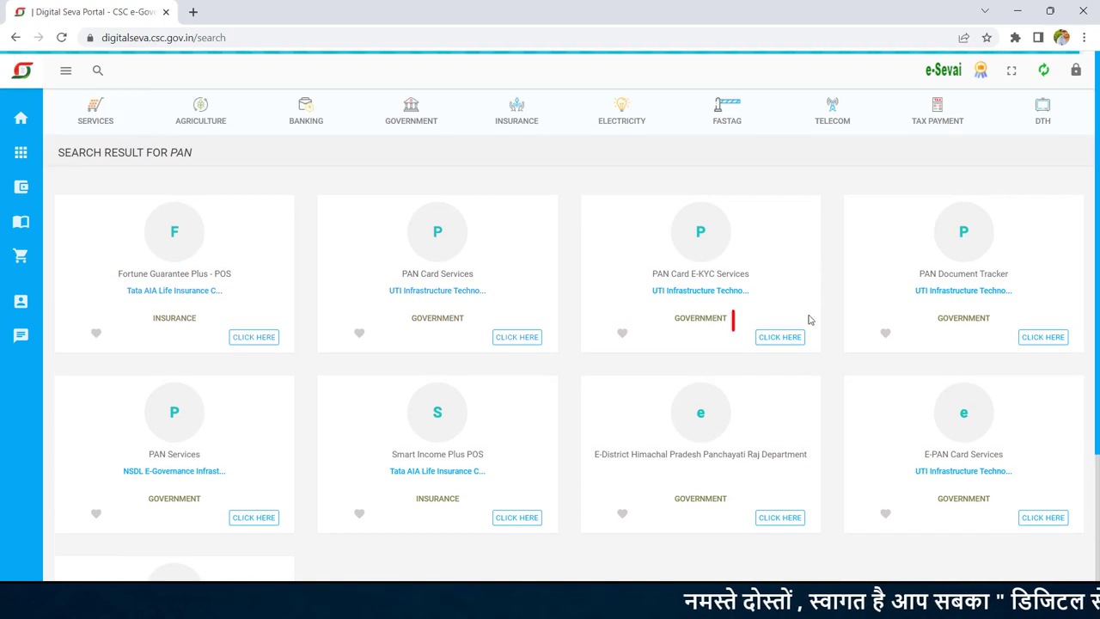
Step: Open the PAN Card E-KYC Services link from the PAN search results
left_click(780, 336)
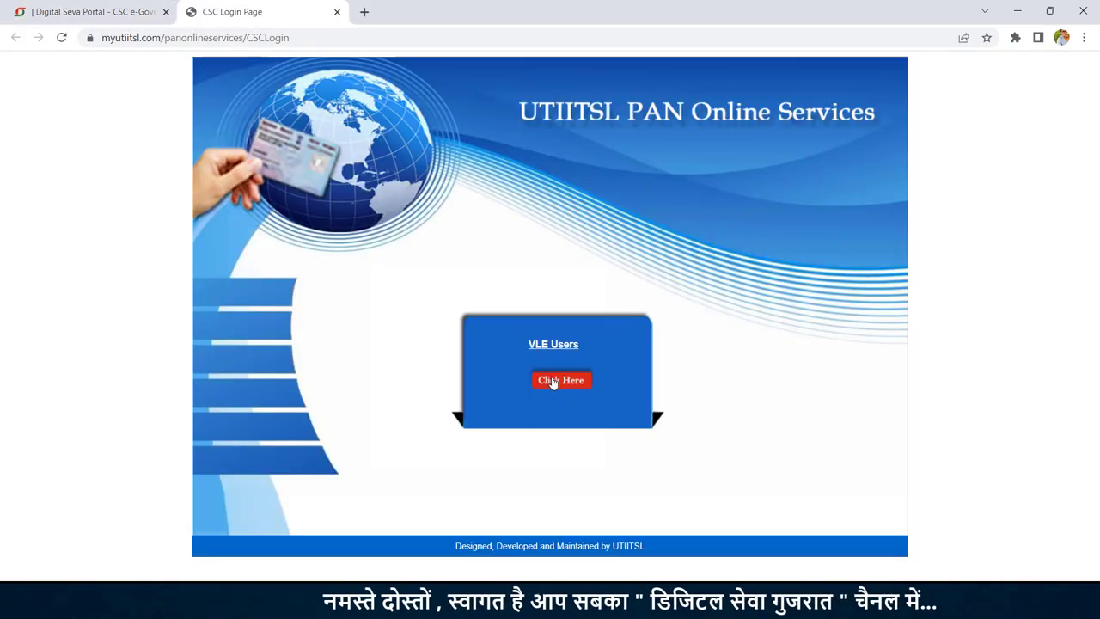
Step: Enter the portal as a VLE user and start an Application for New PAN 49A
left_click(558, 380)
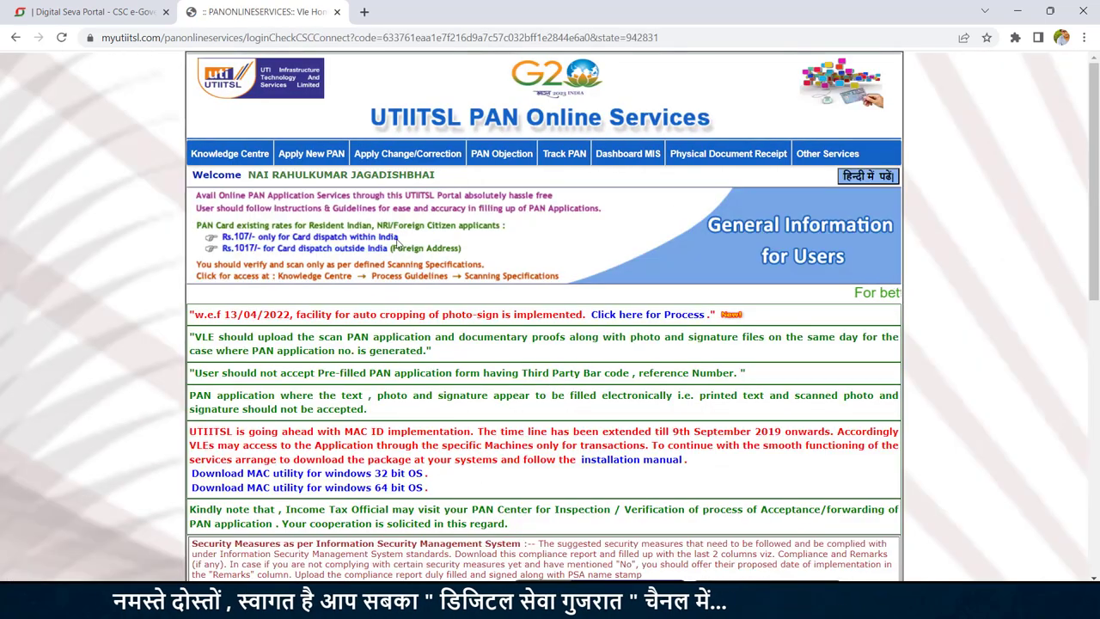
mouse_move(392, 154)
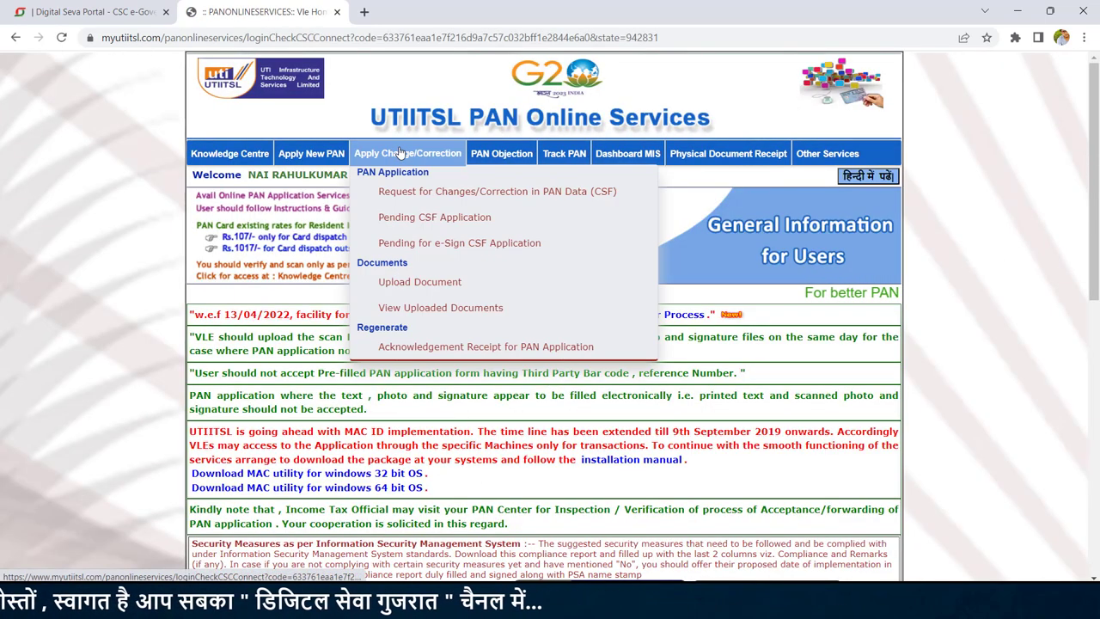
mouse_move(311, 155)
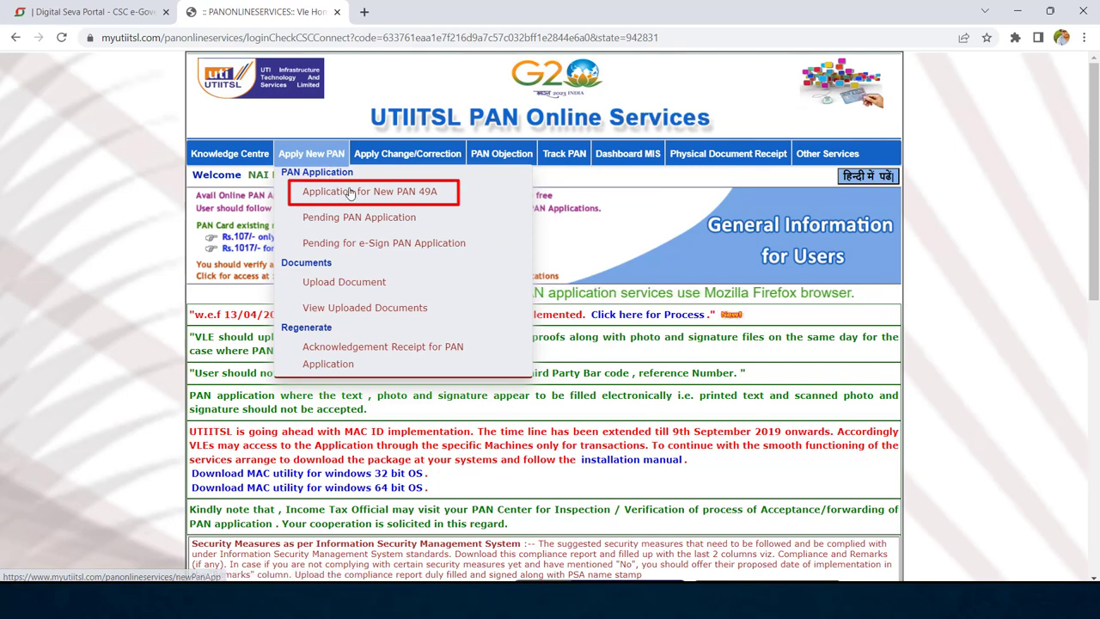
left_click(344, 193)
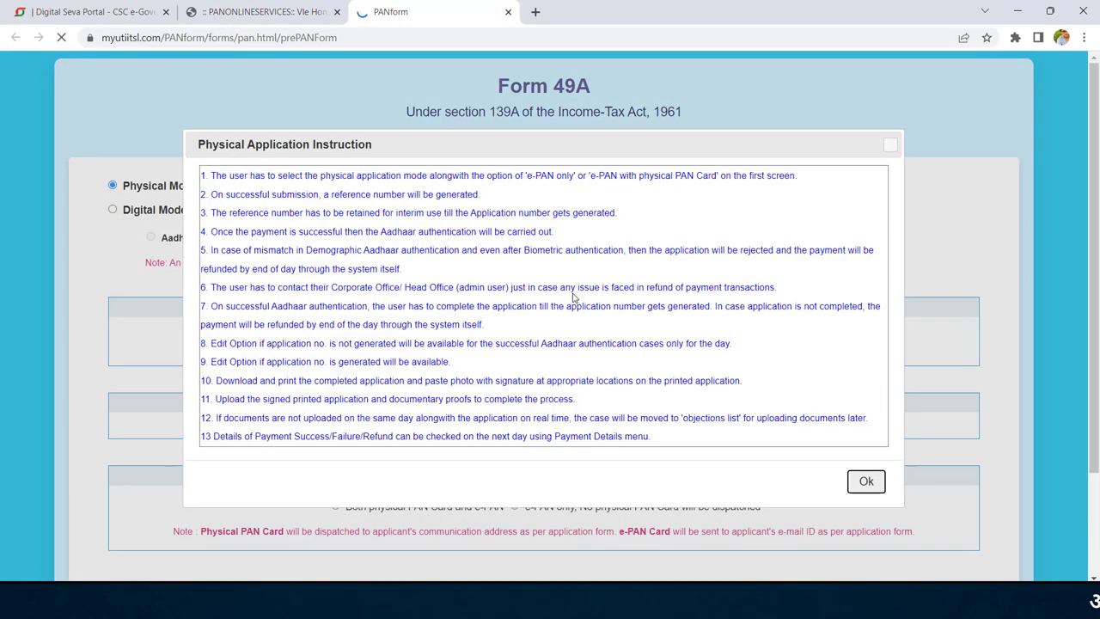
Step: Choose Digital Mode, No for defence/NRI, and both physical PAN Card and e-PAN, then submit
left_click(867, 481)
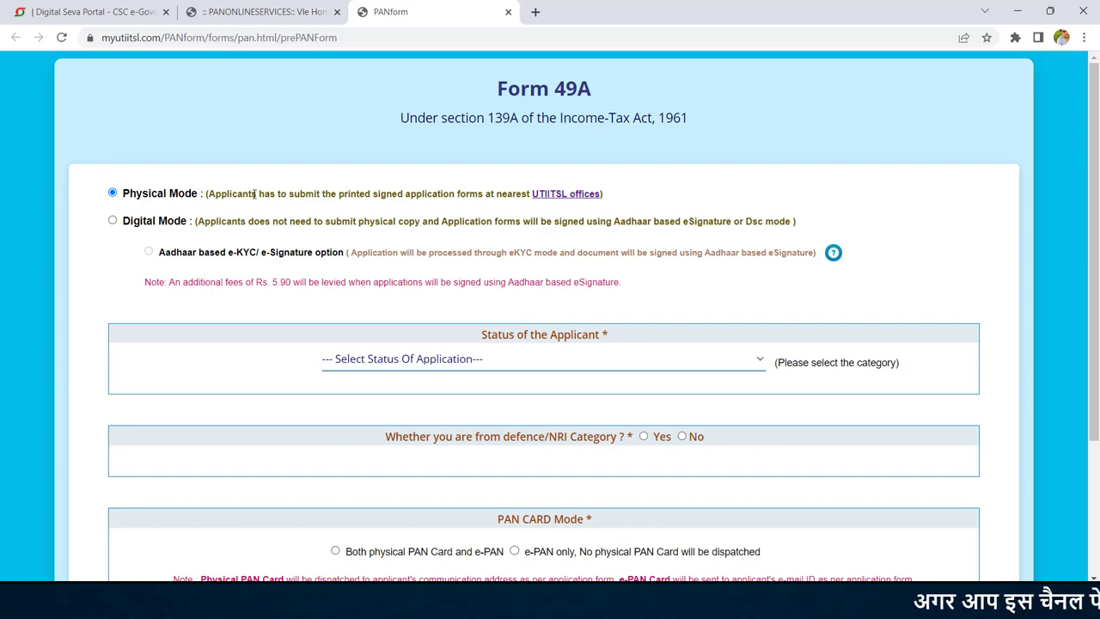
left_click(113, 220)
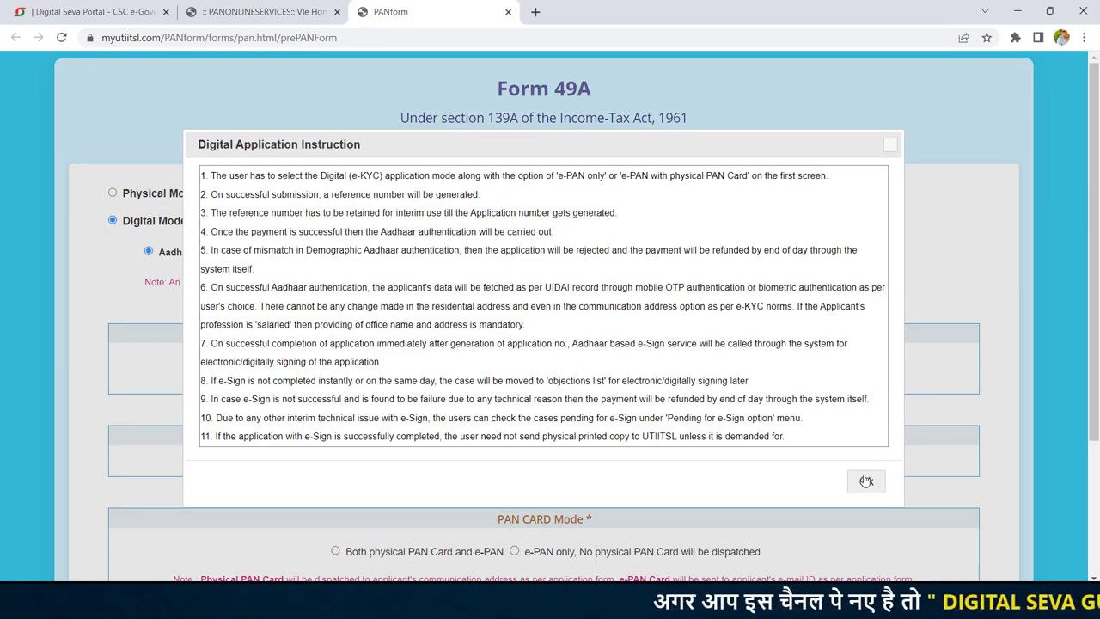
left_click(866, 480)
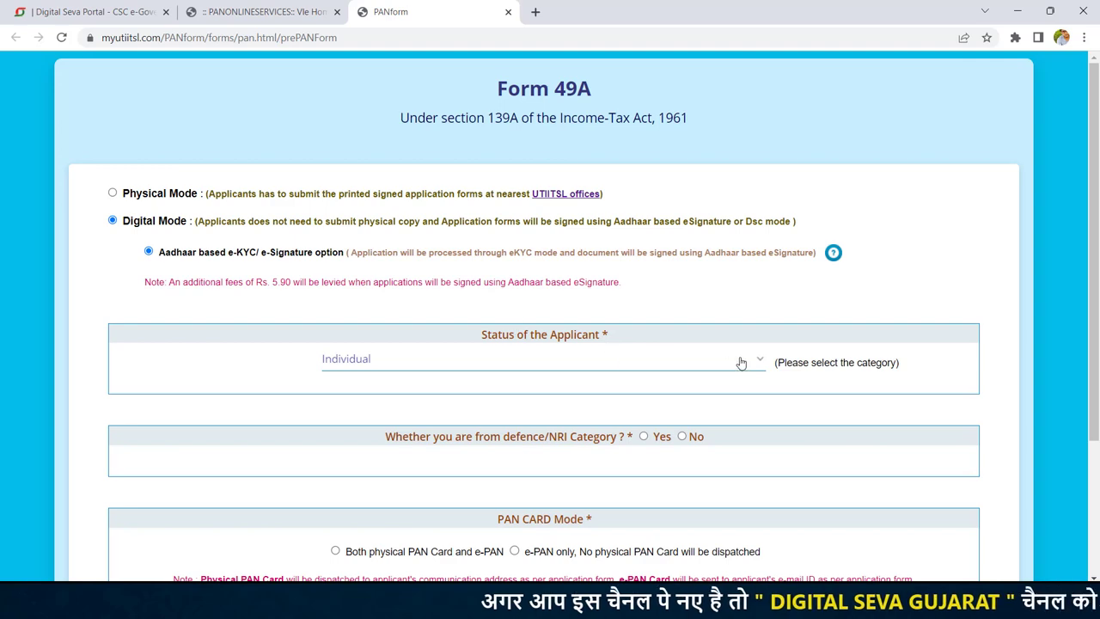
scroll(838, 276, "down", 2)
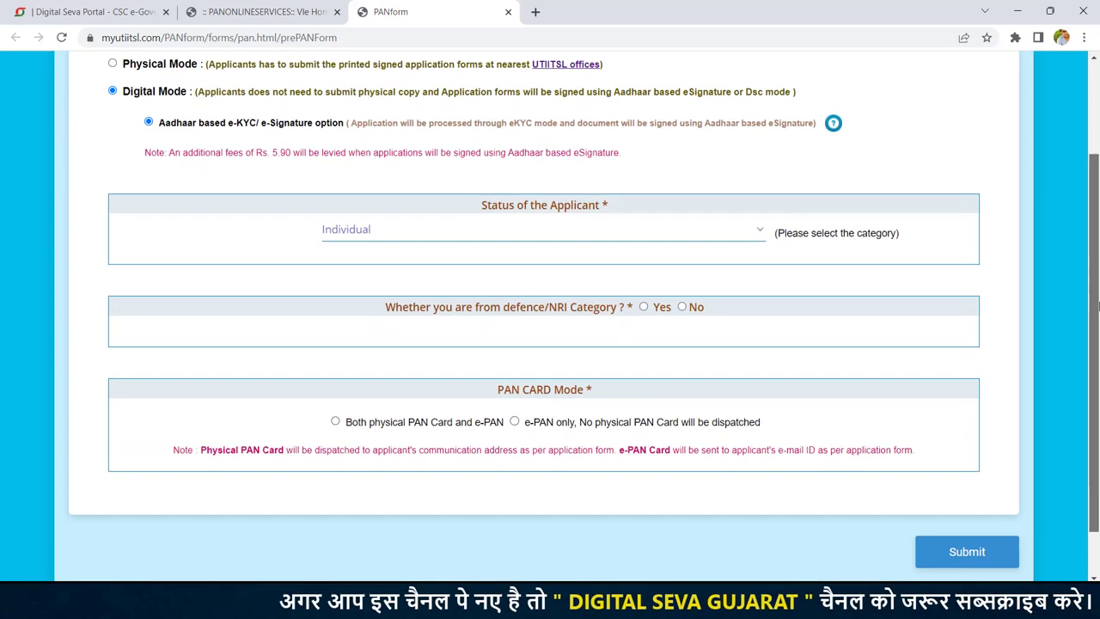
left_click(683, 272)
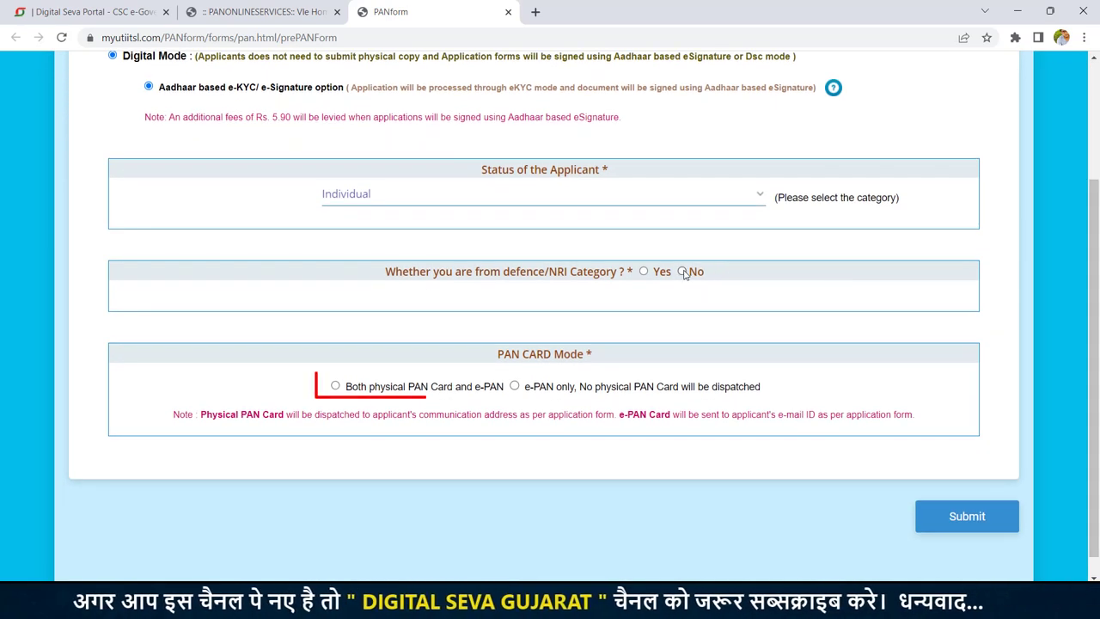
left_click(337, 387)
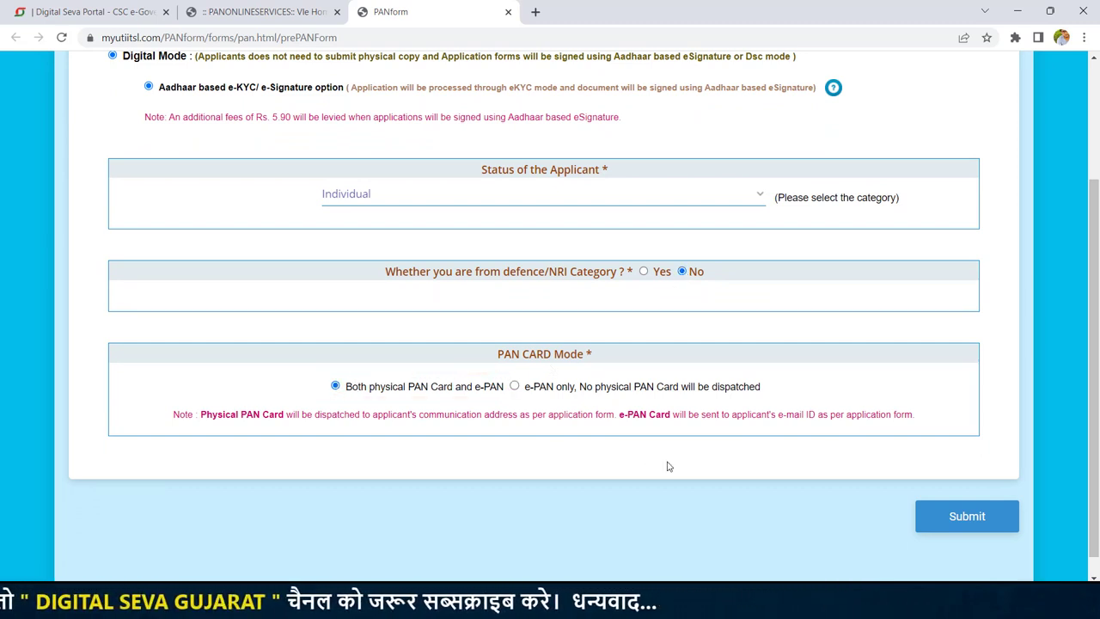
left_click(976, 517)
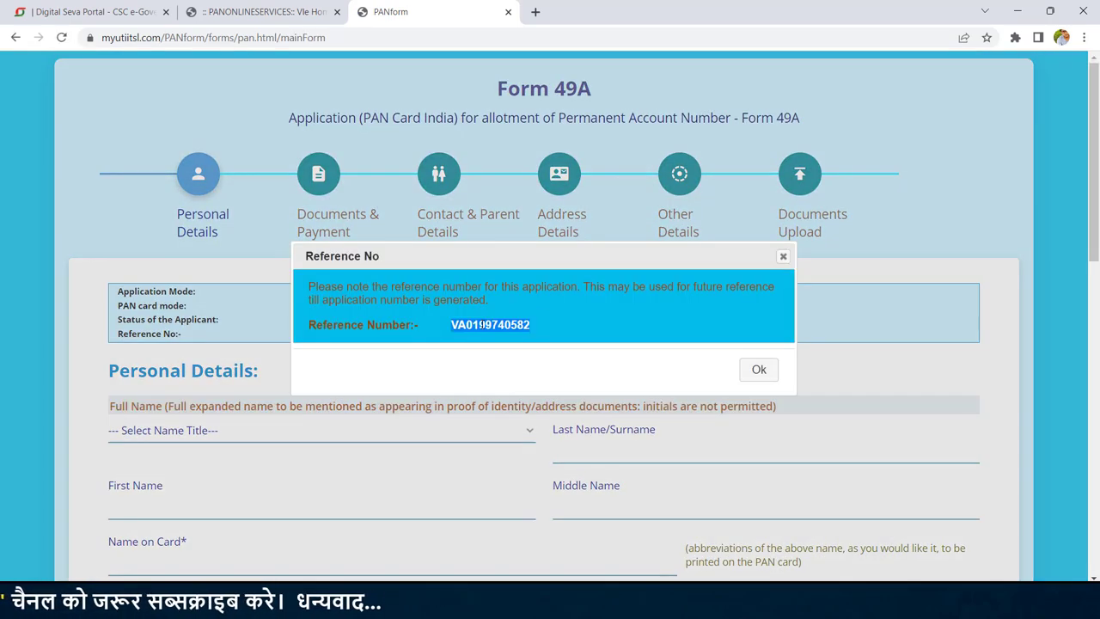
Step: Note the reference number, set the title to SMT and answer NO for any other name
double_click(482, 325)
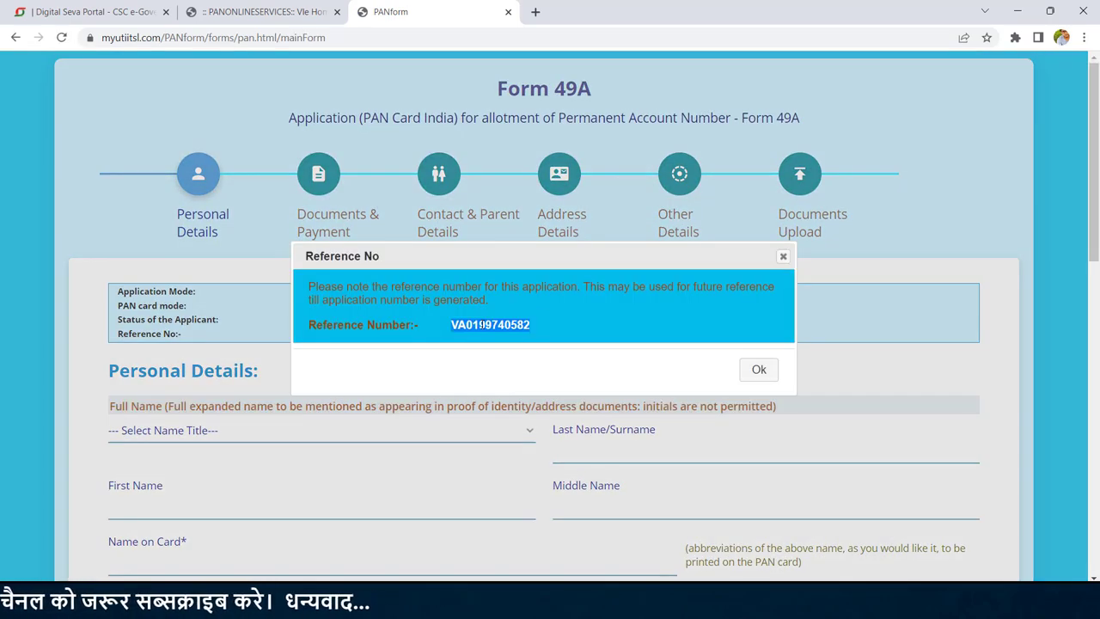
left_click(759, 370)
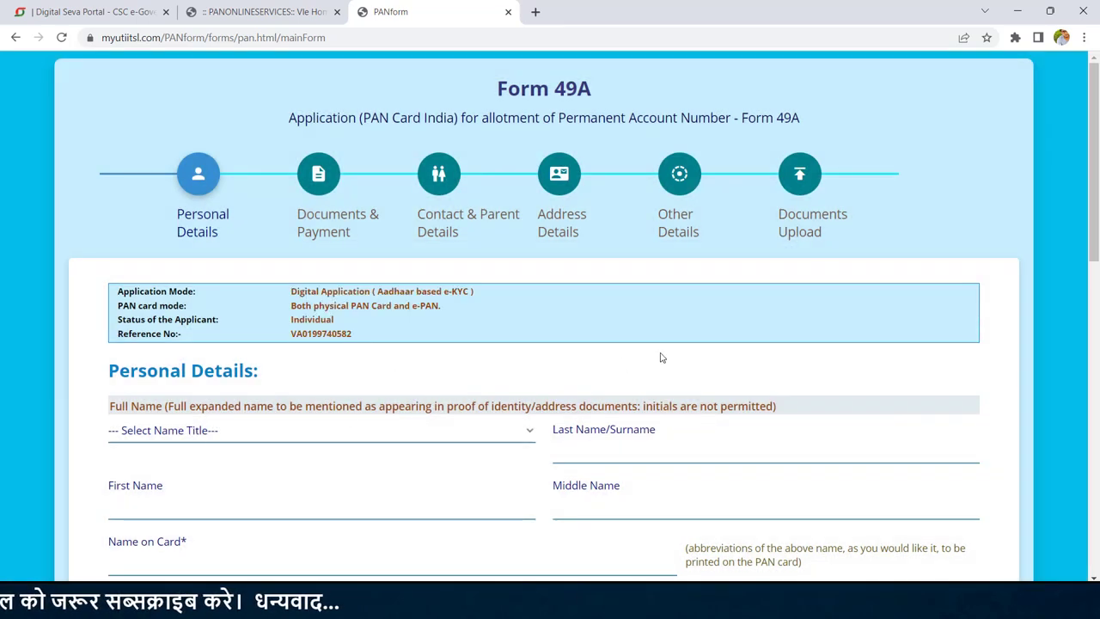
scroll(1092, 234, "down", 2)
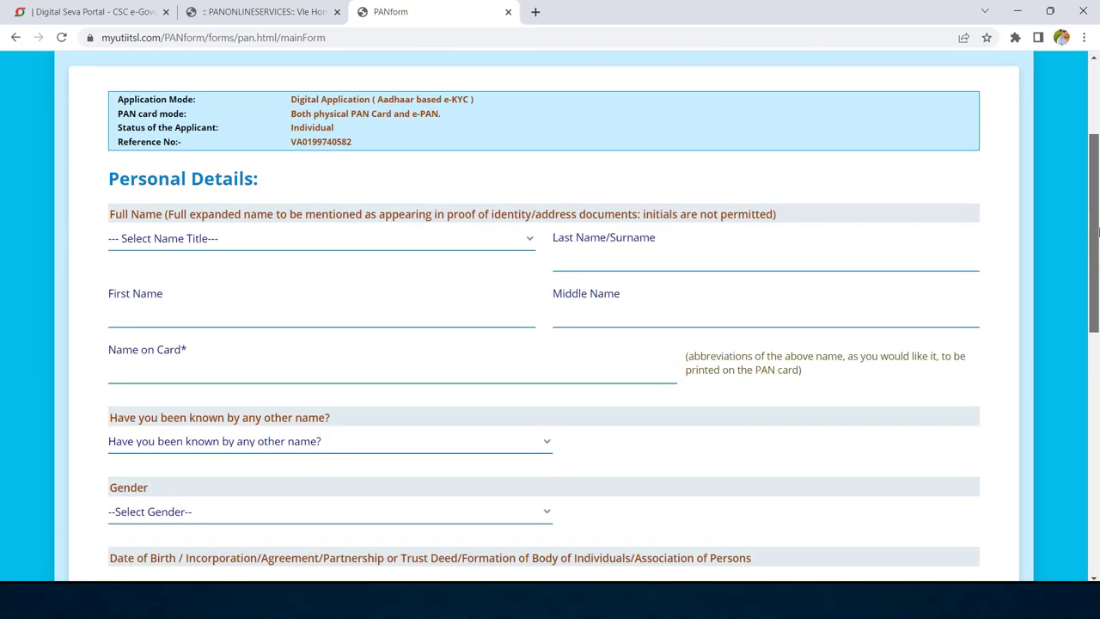
left_click(176, 244)
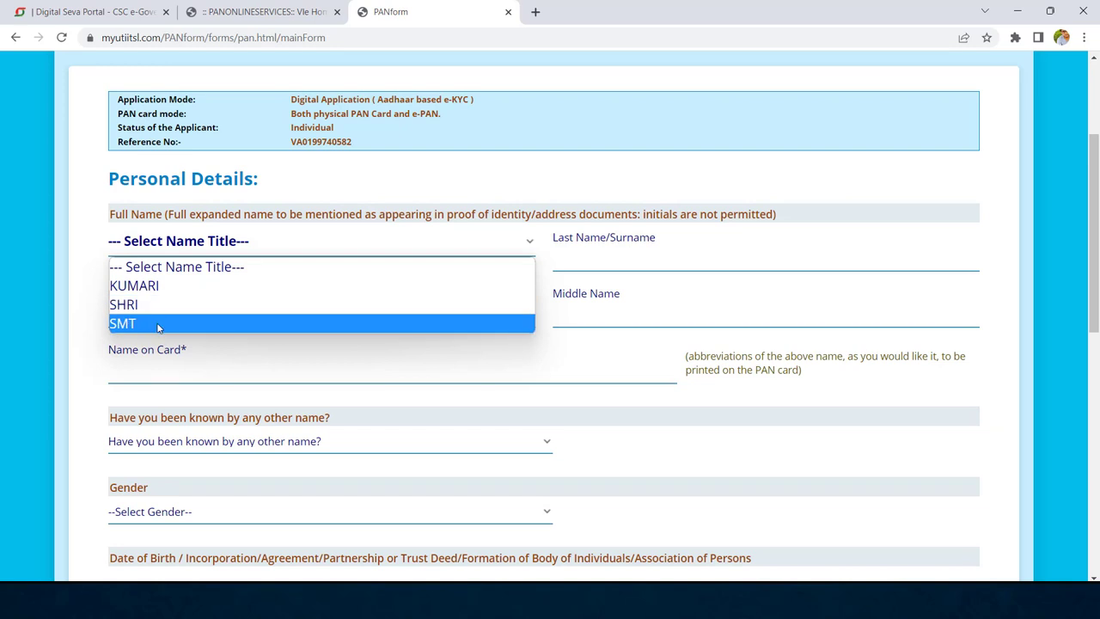
left_click(157, 323)
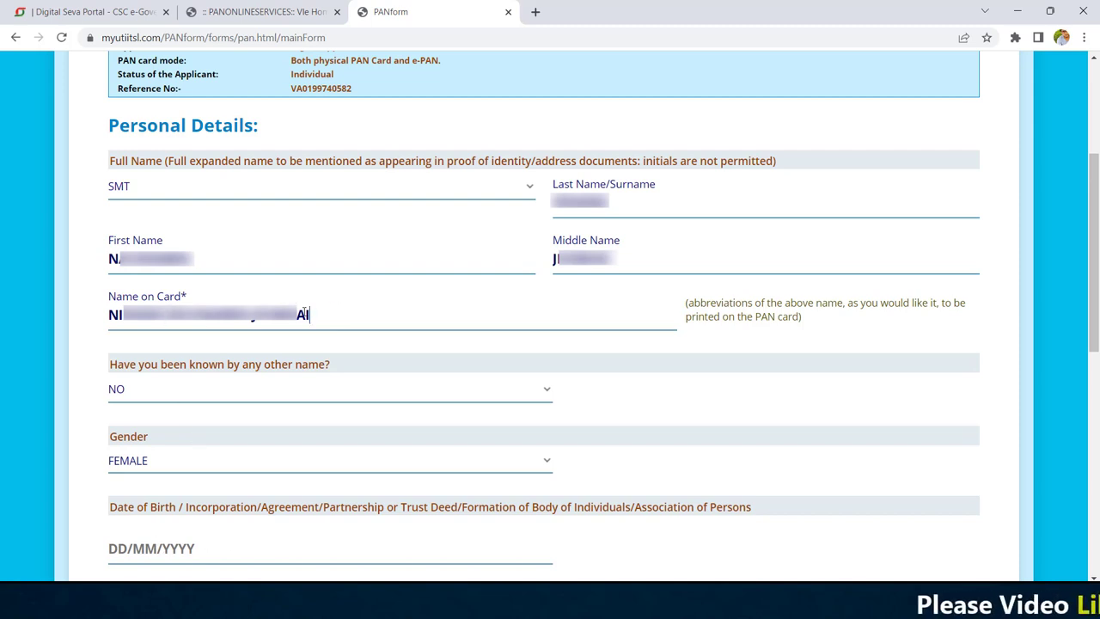
left_click(200, 392)
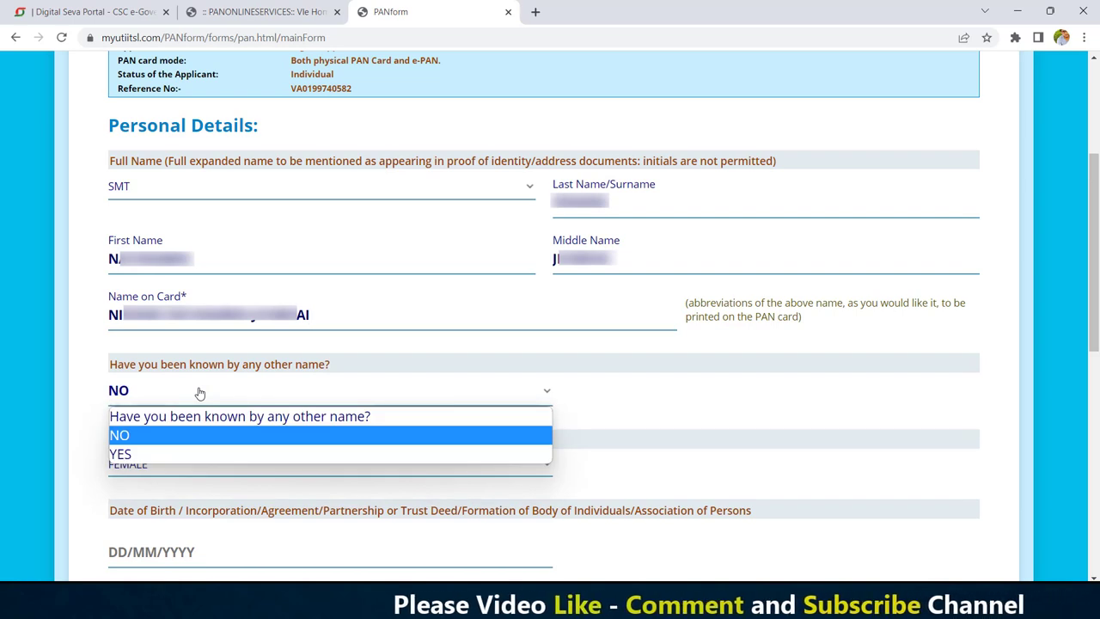
left_click(185, 435)
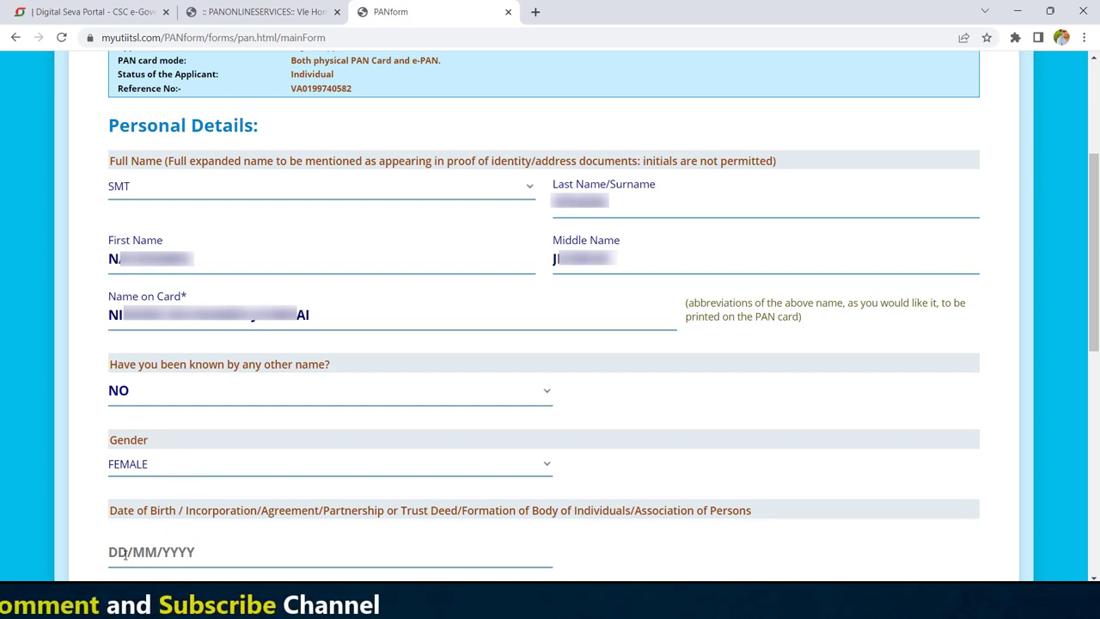
Step: Set the date of birth to 01 June 1986
left_click(125, 555)
left_click(239, 375)
left_click_drag(267, 348, 266, 274)
left_click(225, 166)
left_click(175, 376)
left_click(198, 459)
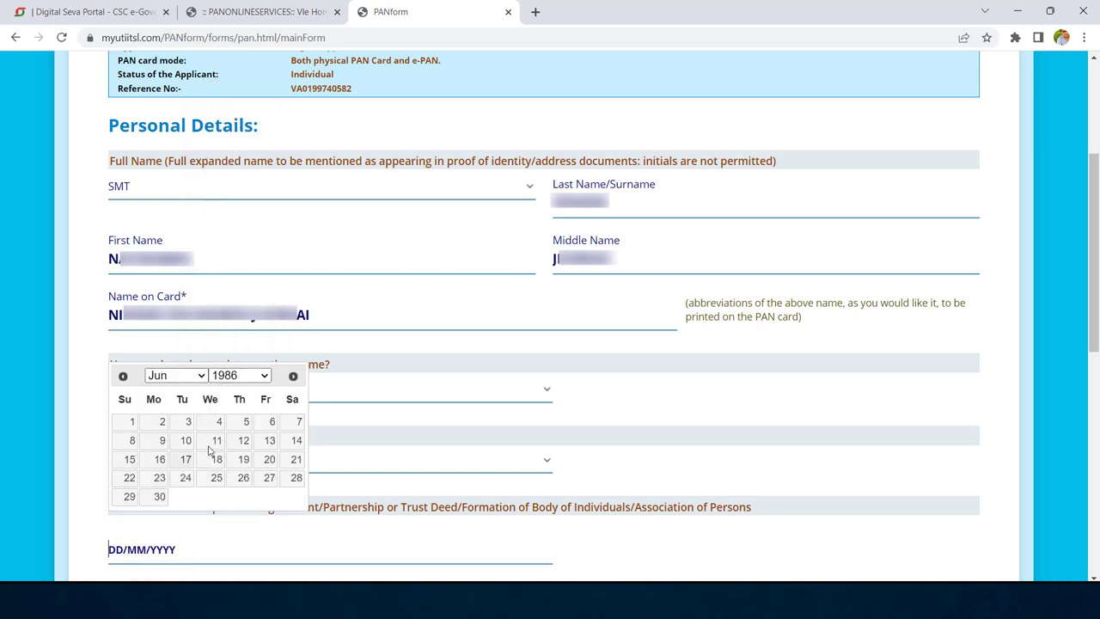
left_click(131, 421)
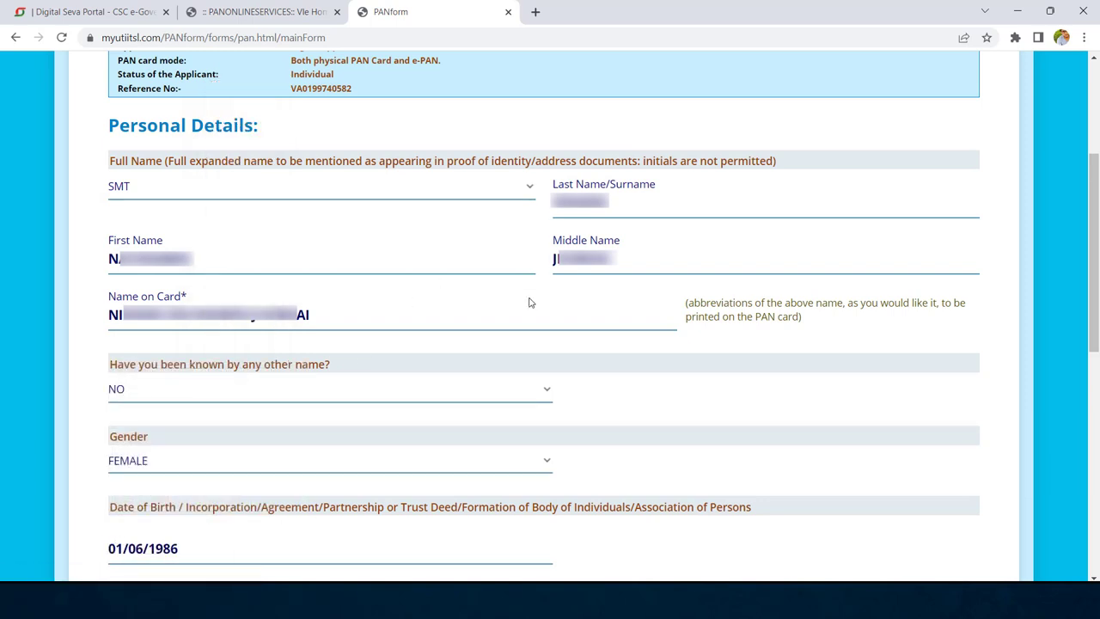
left_click_drag(1094, 172, 1096, 388)
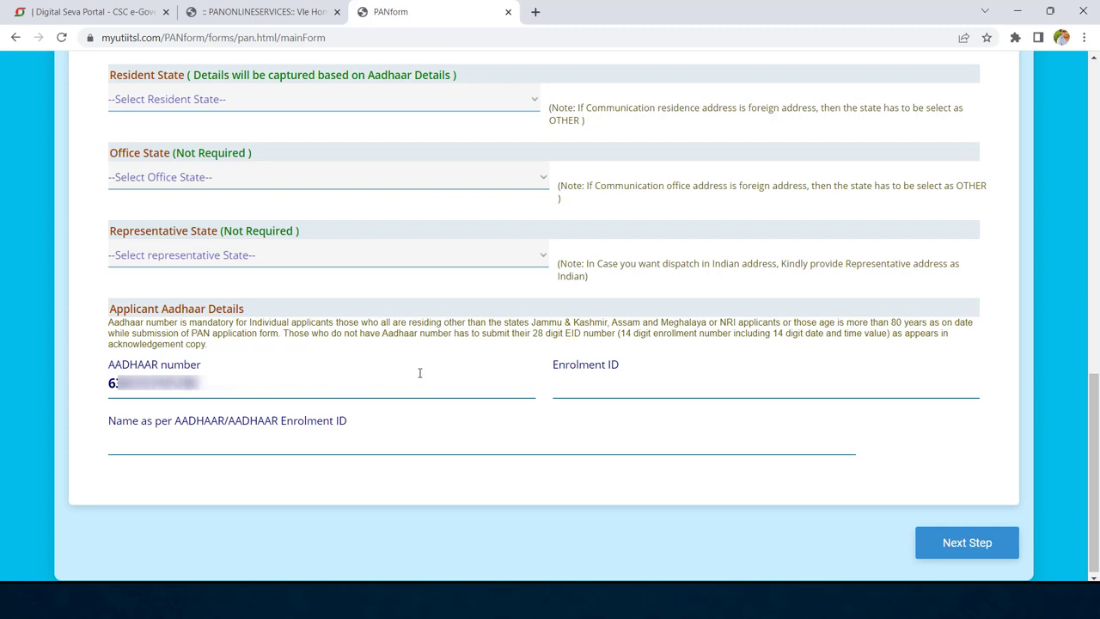
Step: Confirm the re-entered Aadhaar number and enter the applicant's name as per Aadhaar
key("Tab")
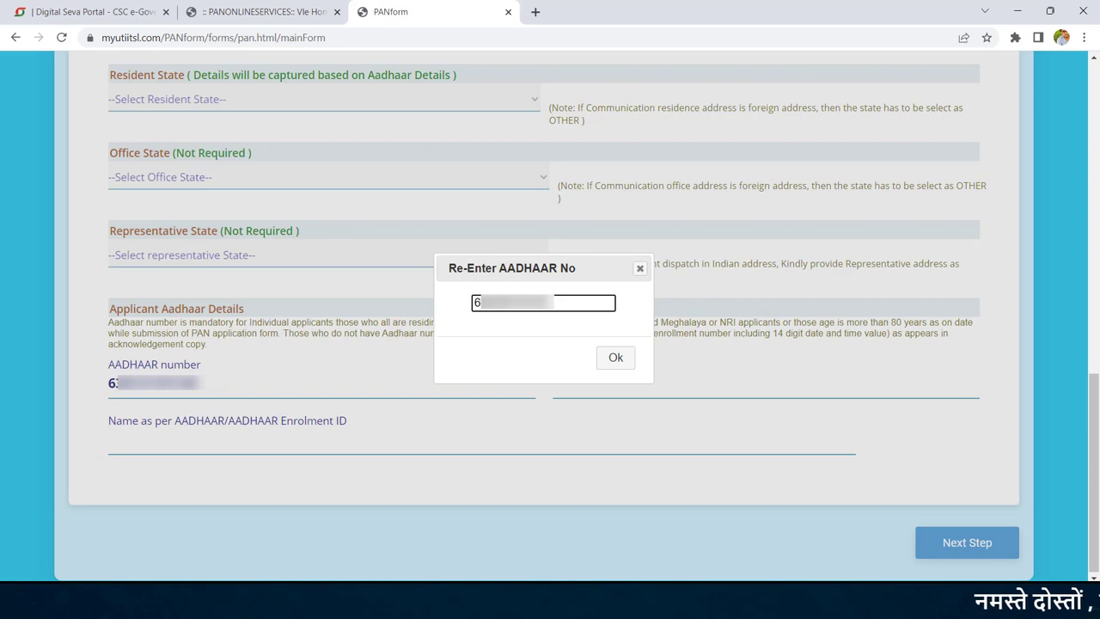
left_click(623, 361)
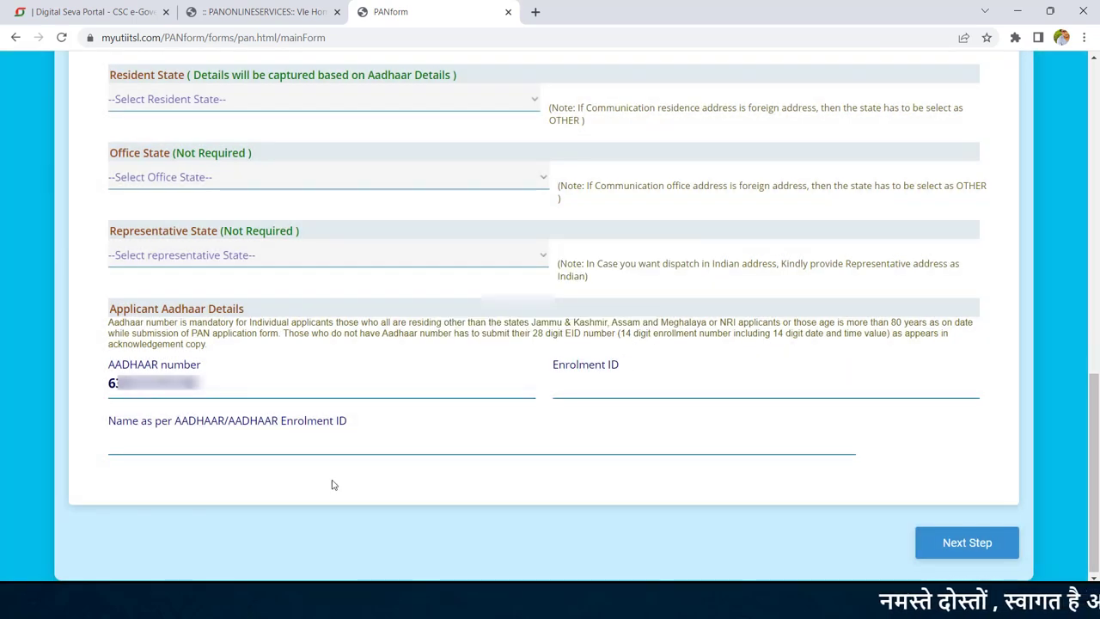
left_click(214, 447)
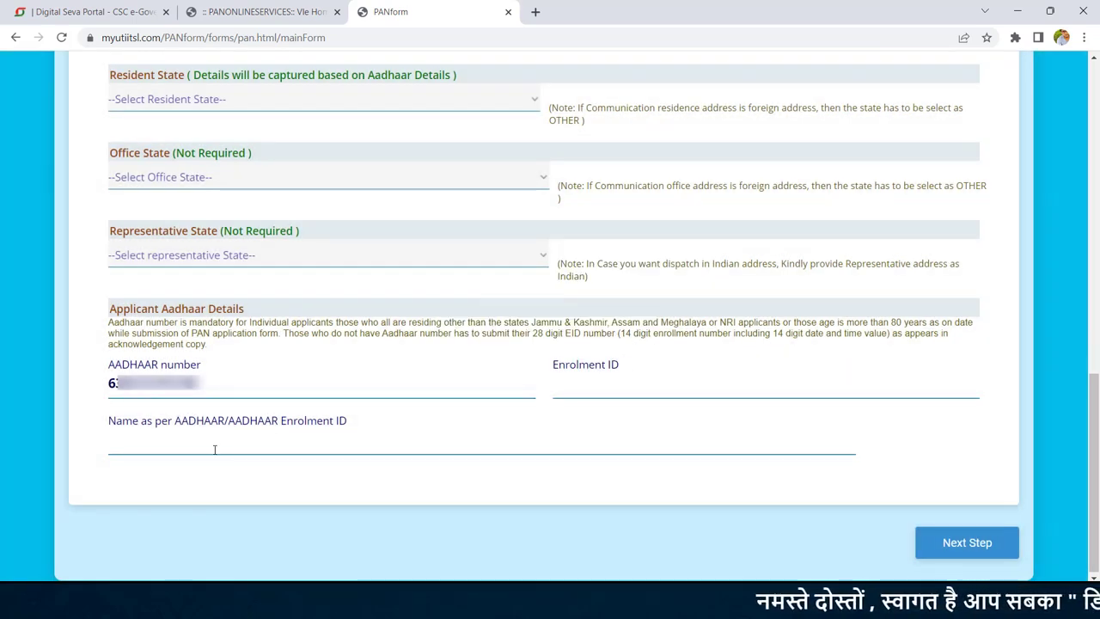
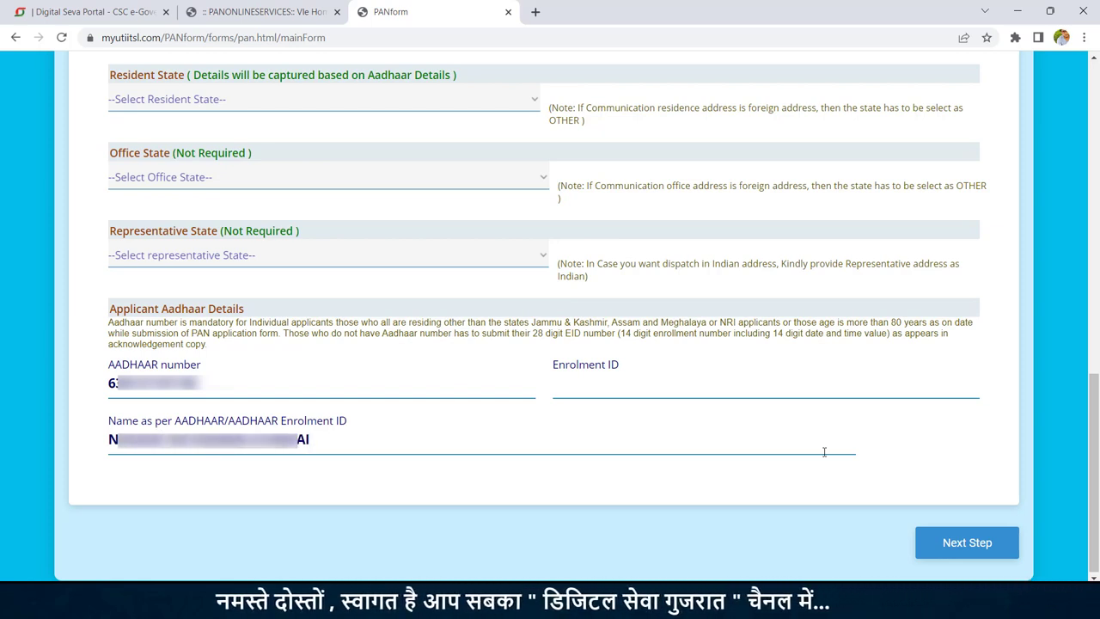
left_click(978, 550)
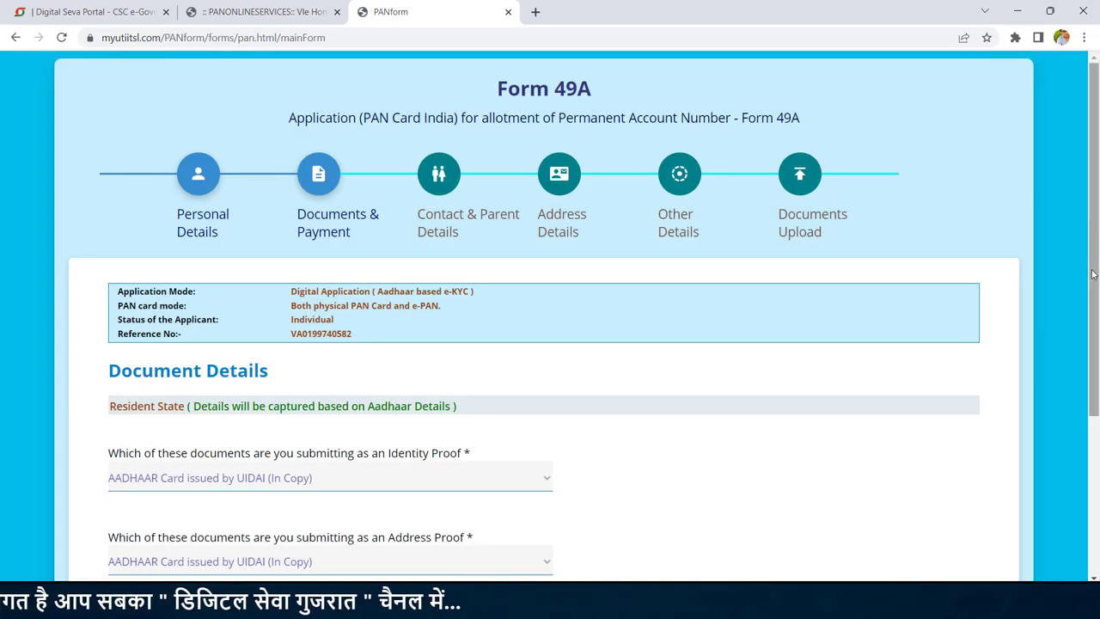
Step: Review the Aadhaar document proofs and proceed to the ₹99.17 wallet payment
scroll(459, 288, "down", 3)
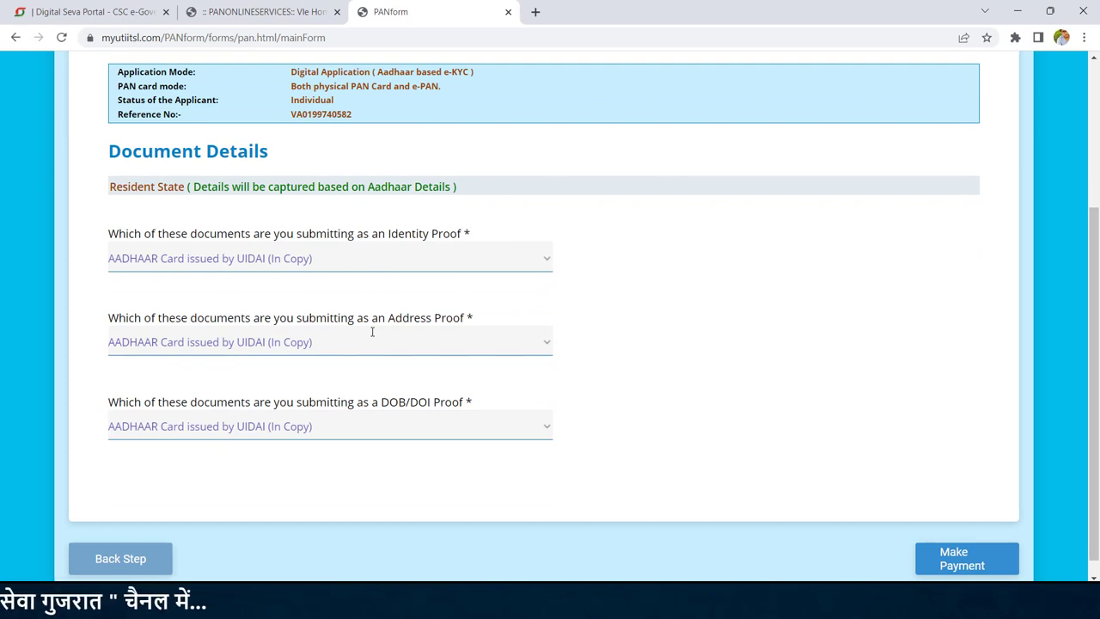
left_click(953, 565)
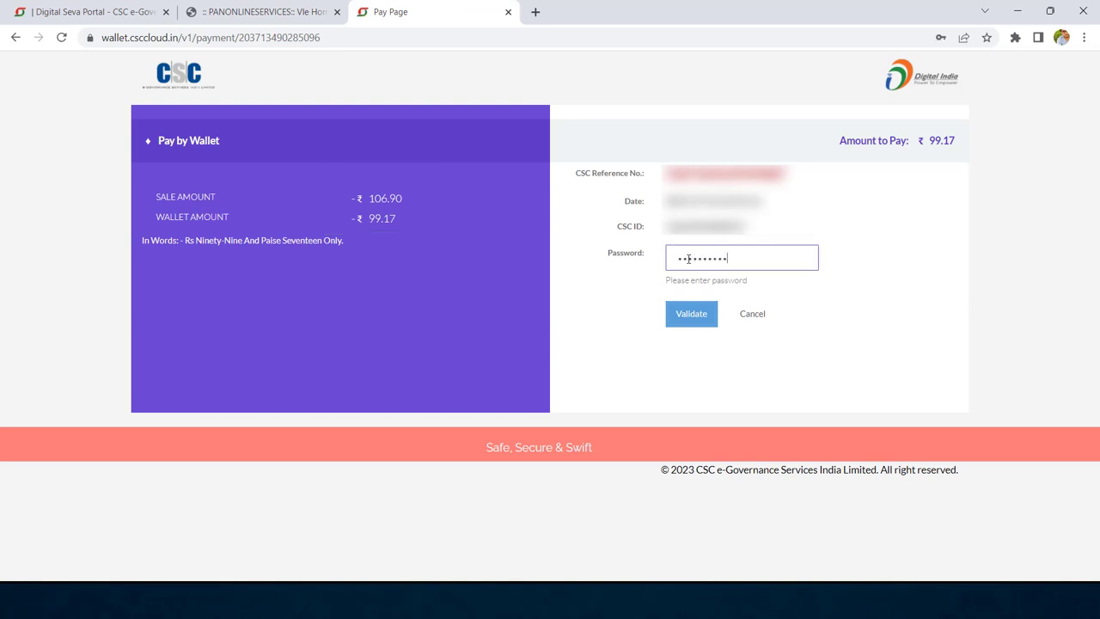
Step: Validate the wallet password and pay ₹99.17 with the wallet PIN
key("Return")
type("••")
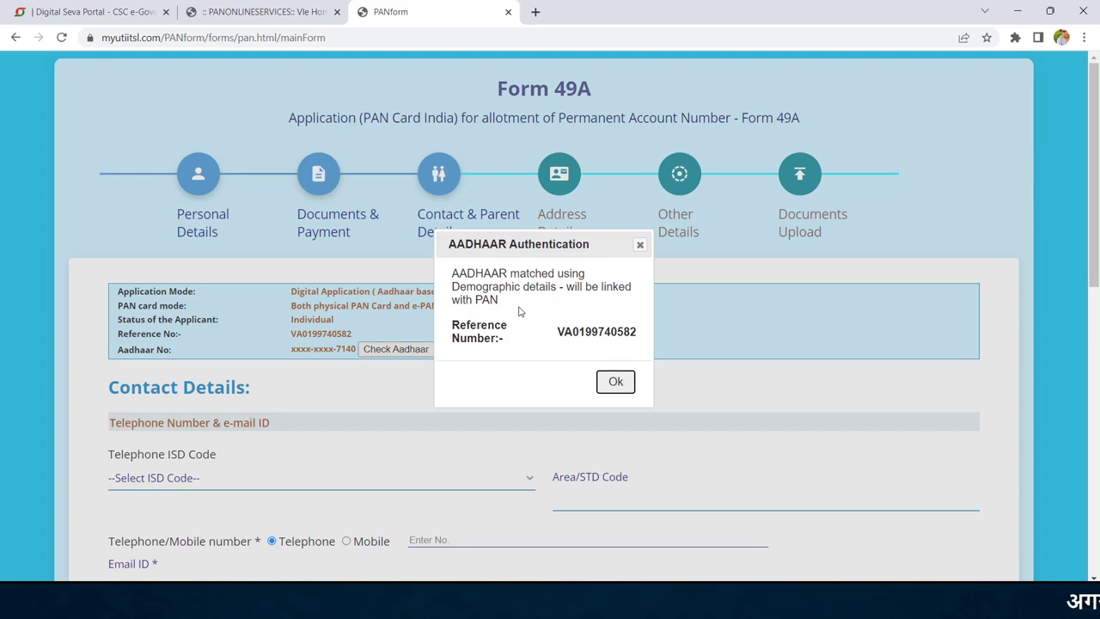
Step: Set ISD code to INDIA, contact type Mobile, and enter the mobile number and email address
left_click(616, 382)
scroll(227, 274, "down", 3)
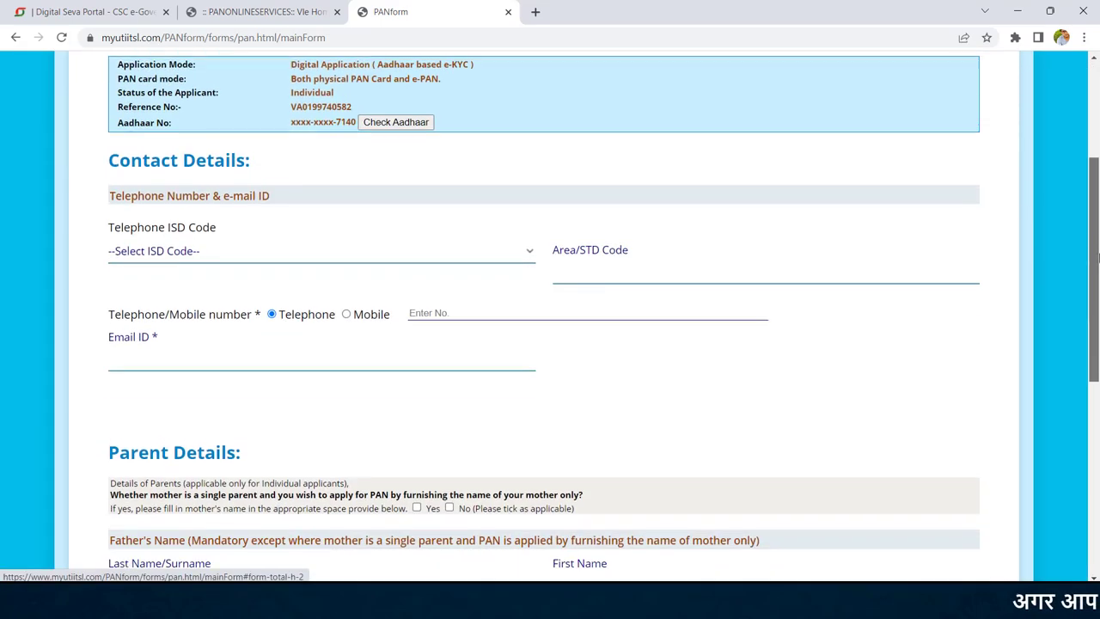
left_click(223, 247)
type("india")
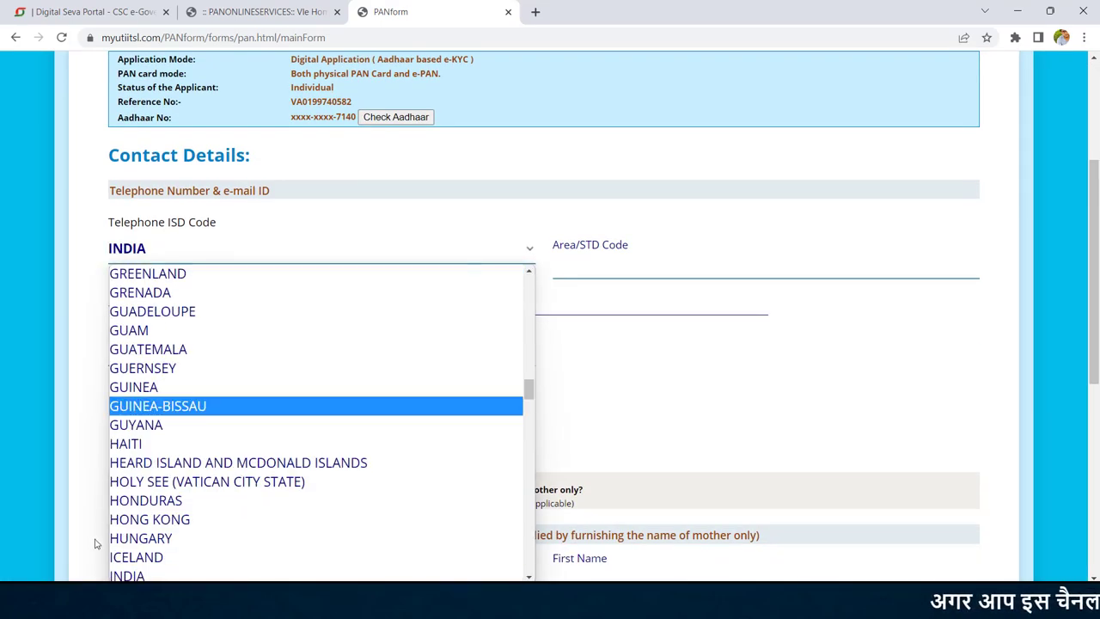
left_click(133, 573)
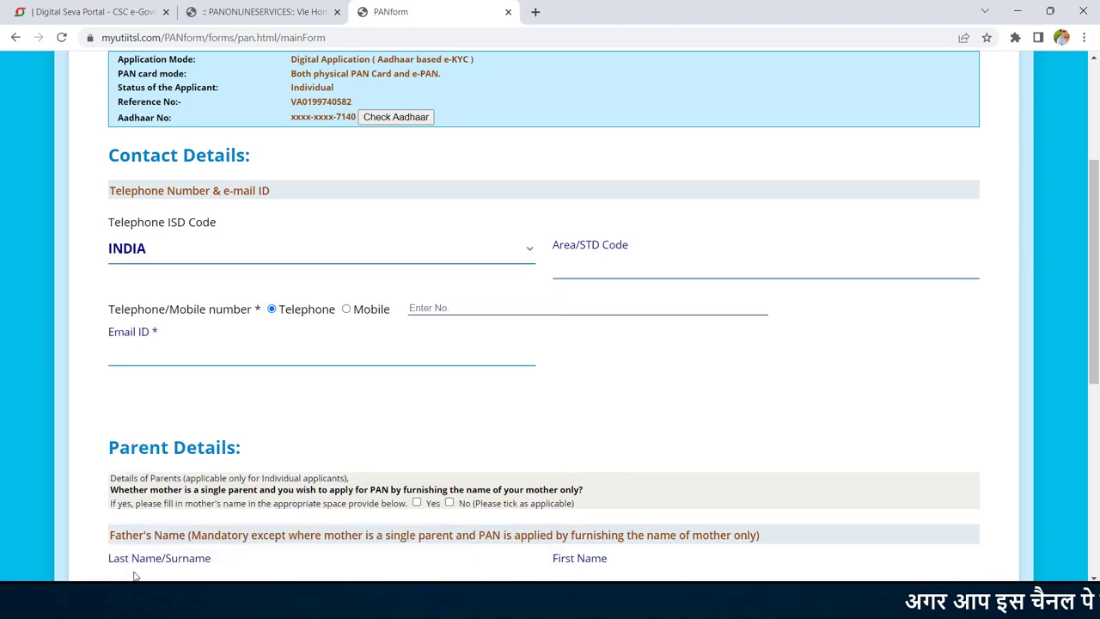
left_click(346, 309)
left_click(474, 309)
type("90")
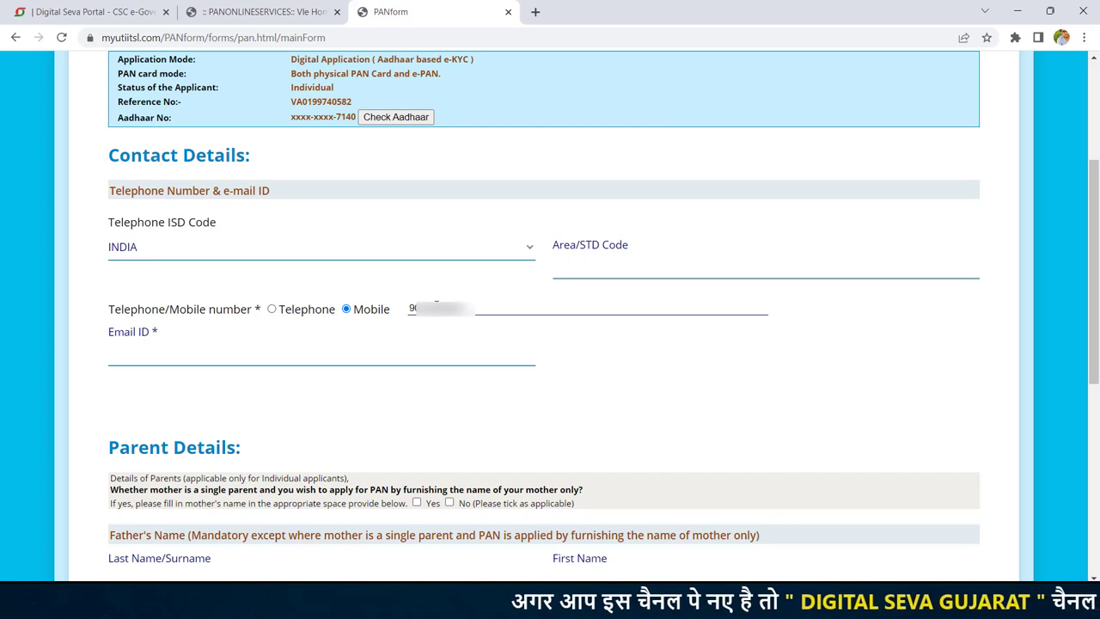
left_click(311, 358)
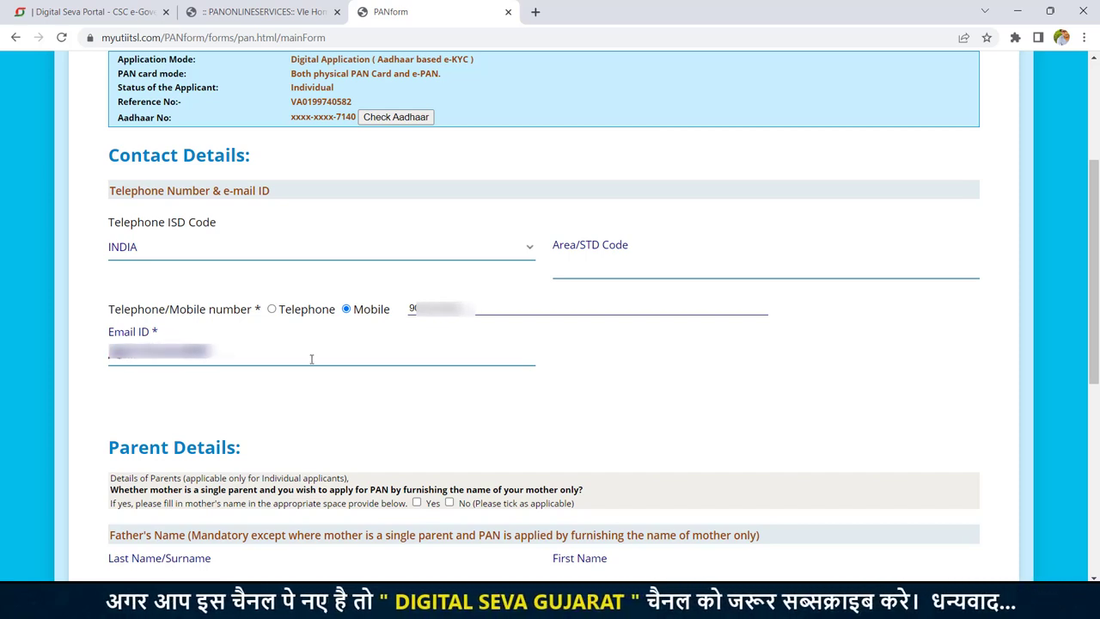
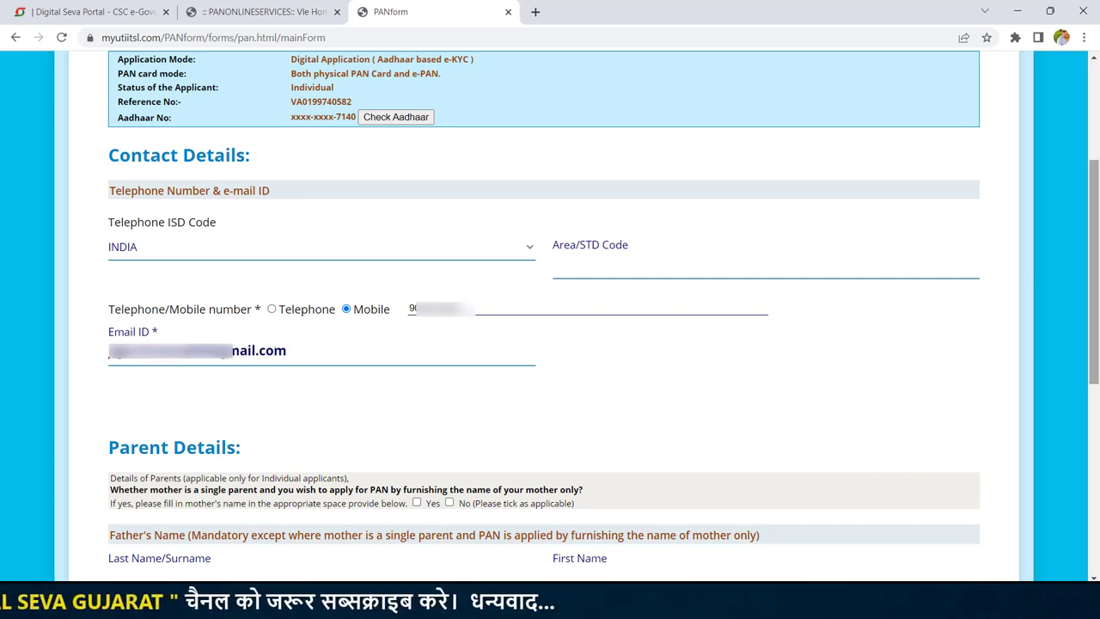
Step: Choose FATHER'S NAME as the parent name printed on the card
left_click_drag(1098, 228, 1098, 406)
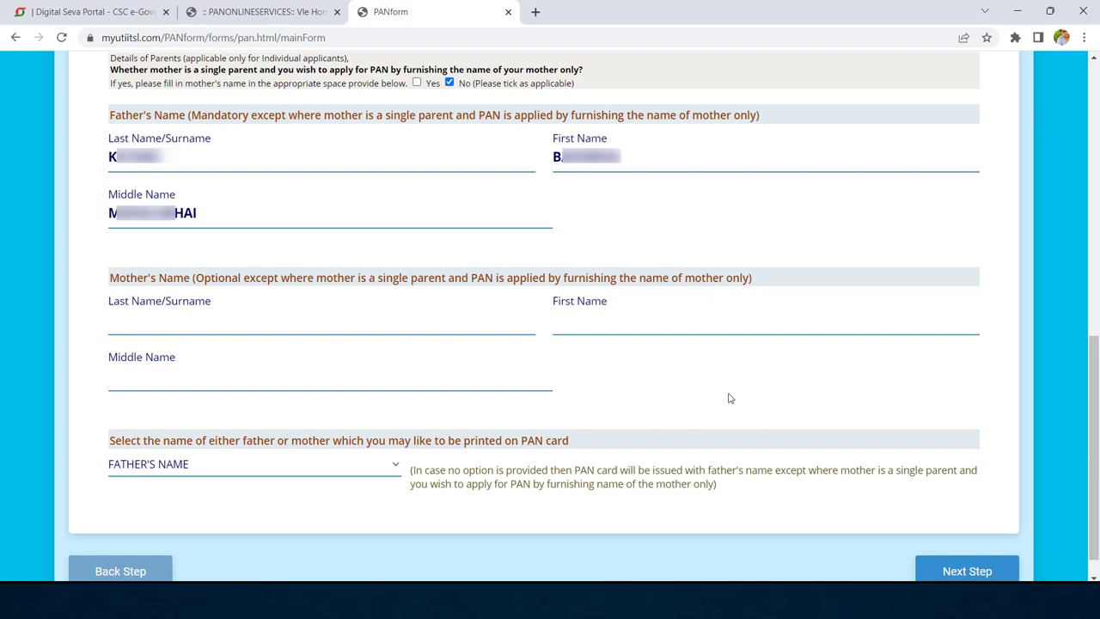
left_click(396, 475)
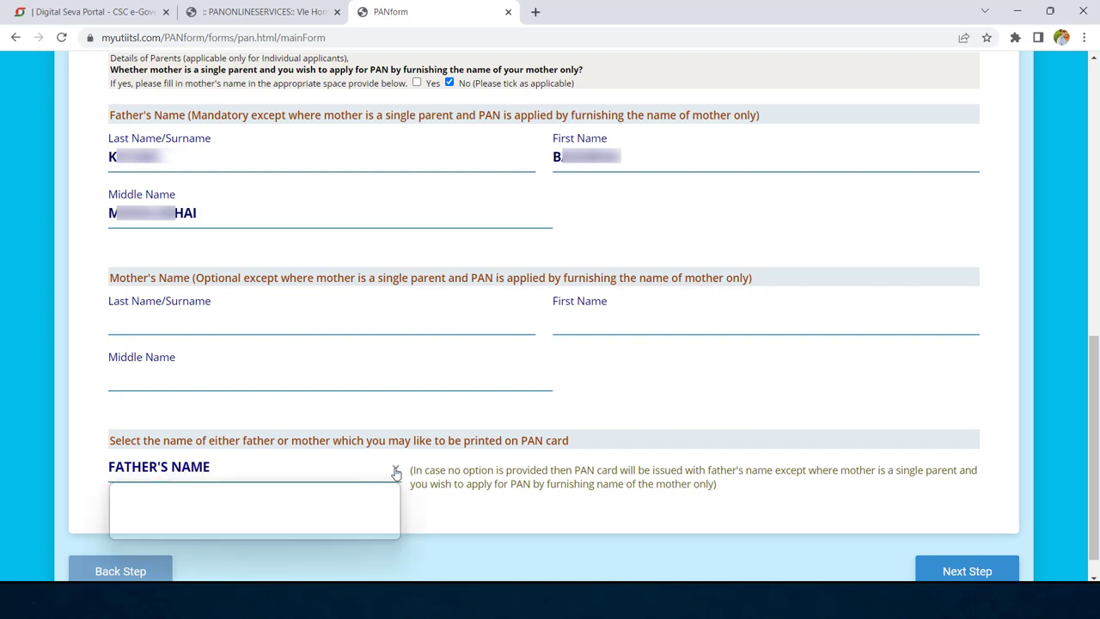
left_click(395, 472)
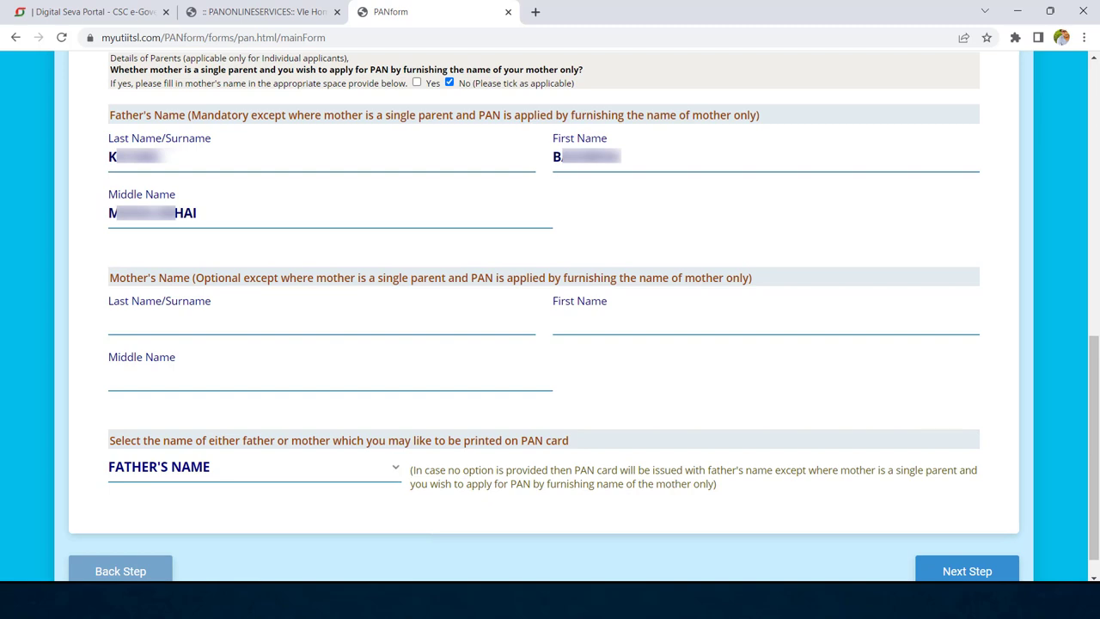
scroll(1068, 453, "down", 2)
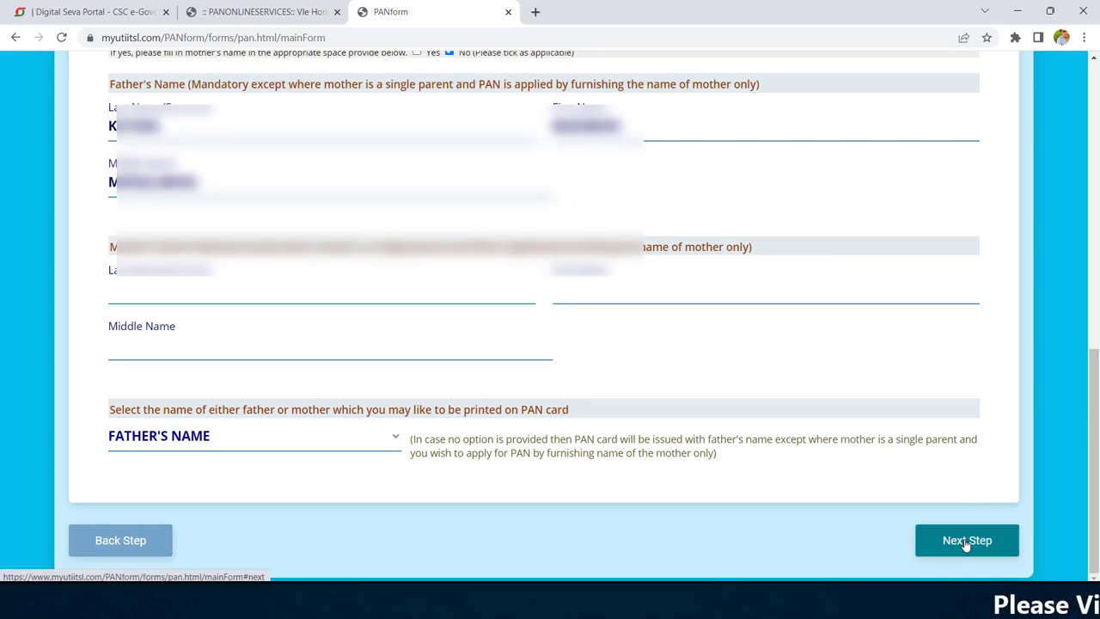
Step: Authenticate by biometric, capture the applicant's fingerprint and submit it for e-KYC
left_click(965, 541)
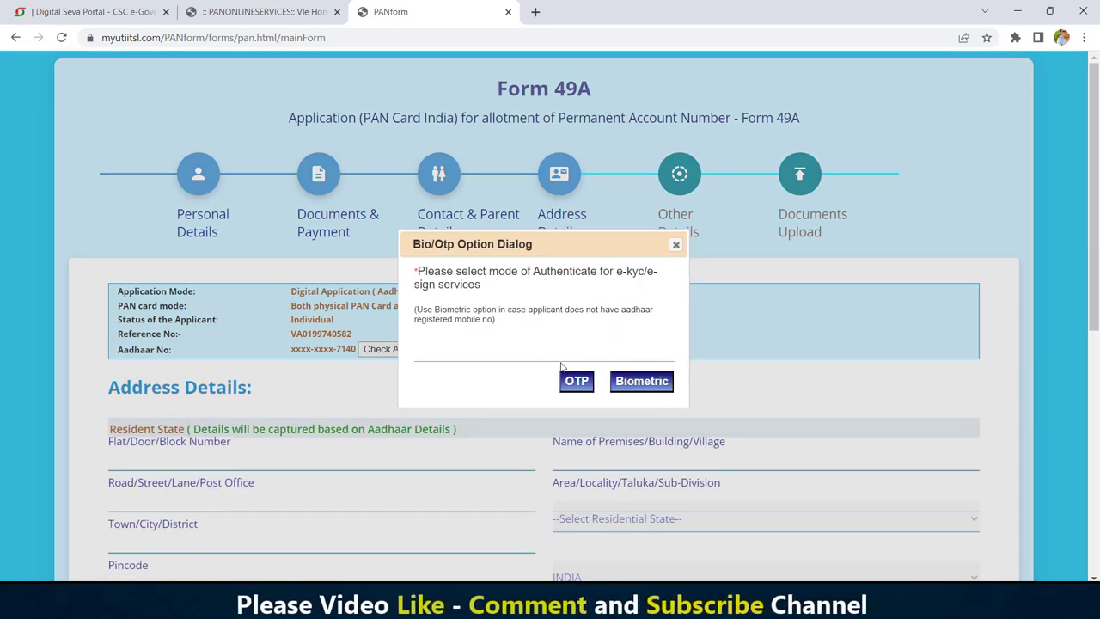
left_click(644, 383)
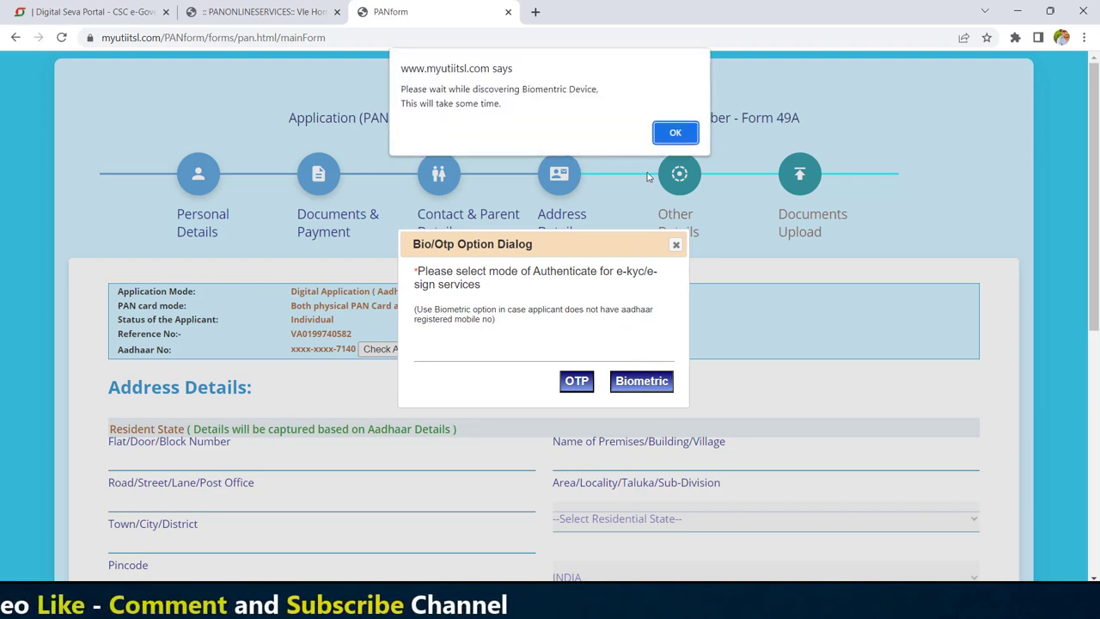
left_click(674, 134)
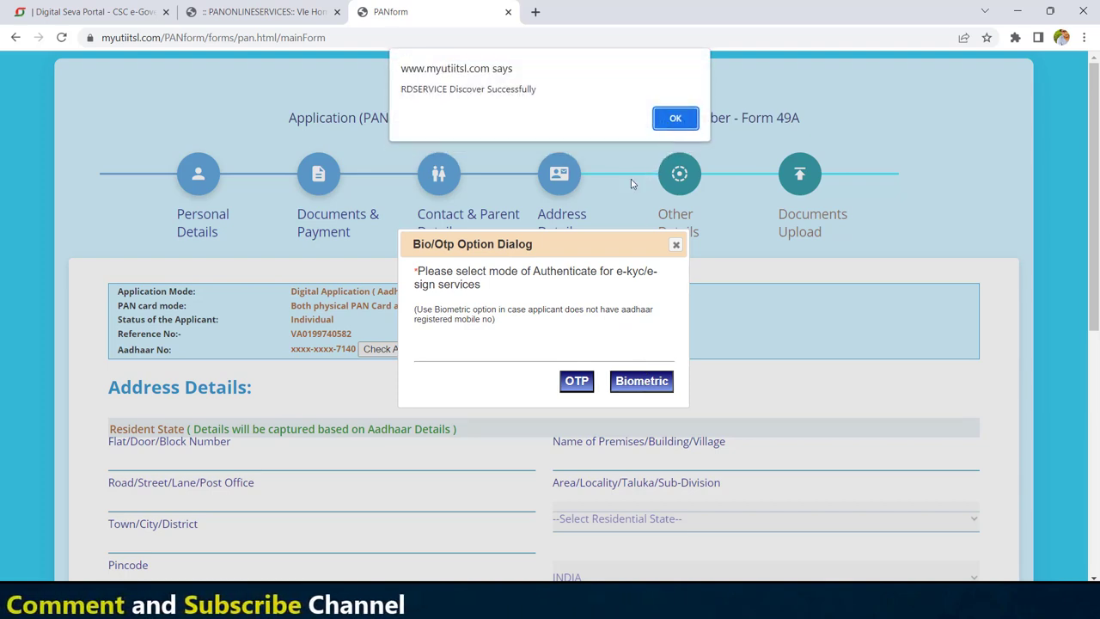
left_click(672, 119)
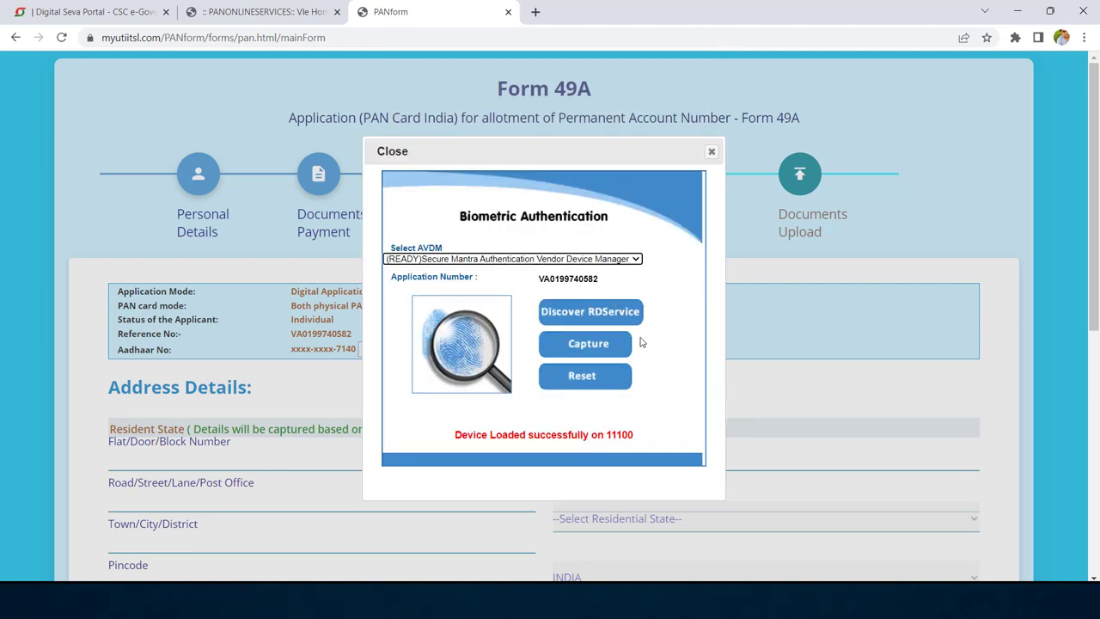
left_click(582, 345)
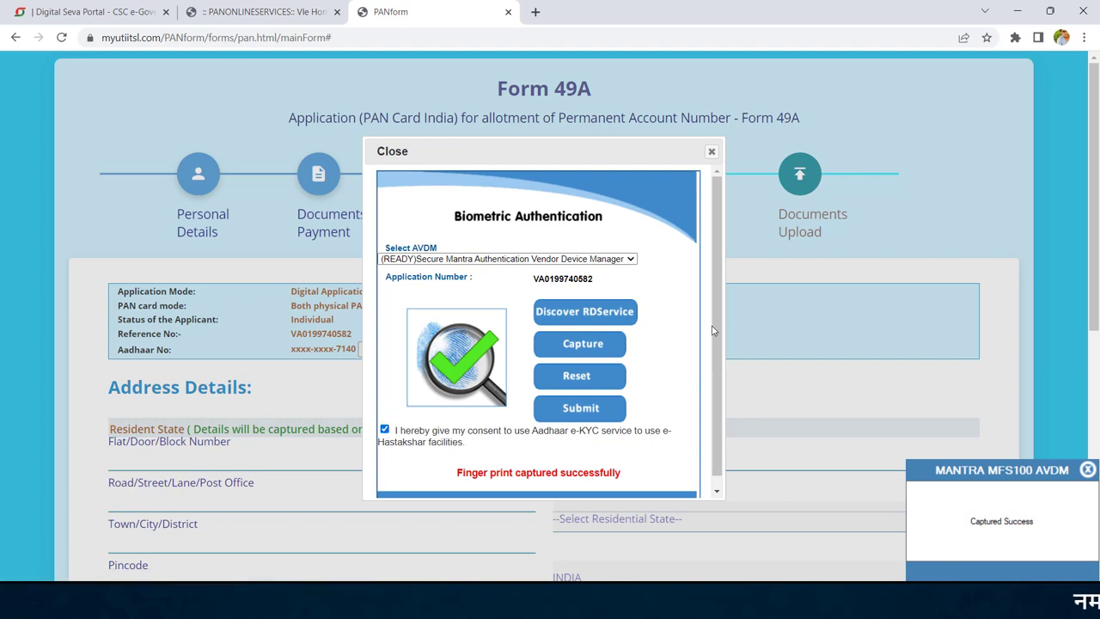
scroll(712, 330, "down", 1)
left_click(584, 397)
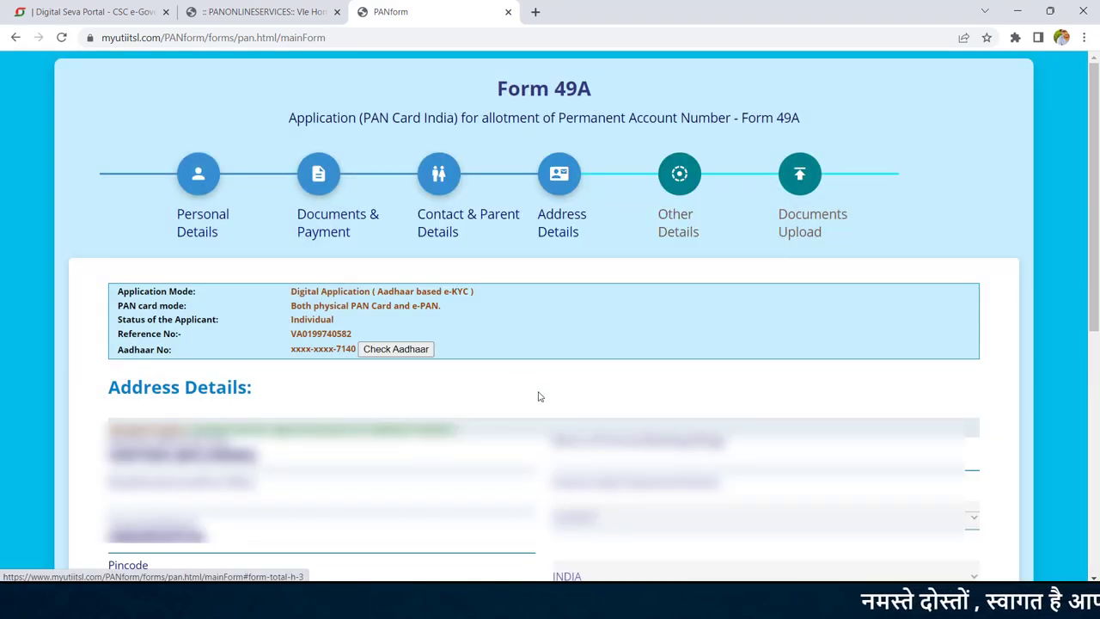
Step: Declare No Income as the source of income and accept the AO code reminder
scroll(456, 383, "down", 5)
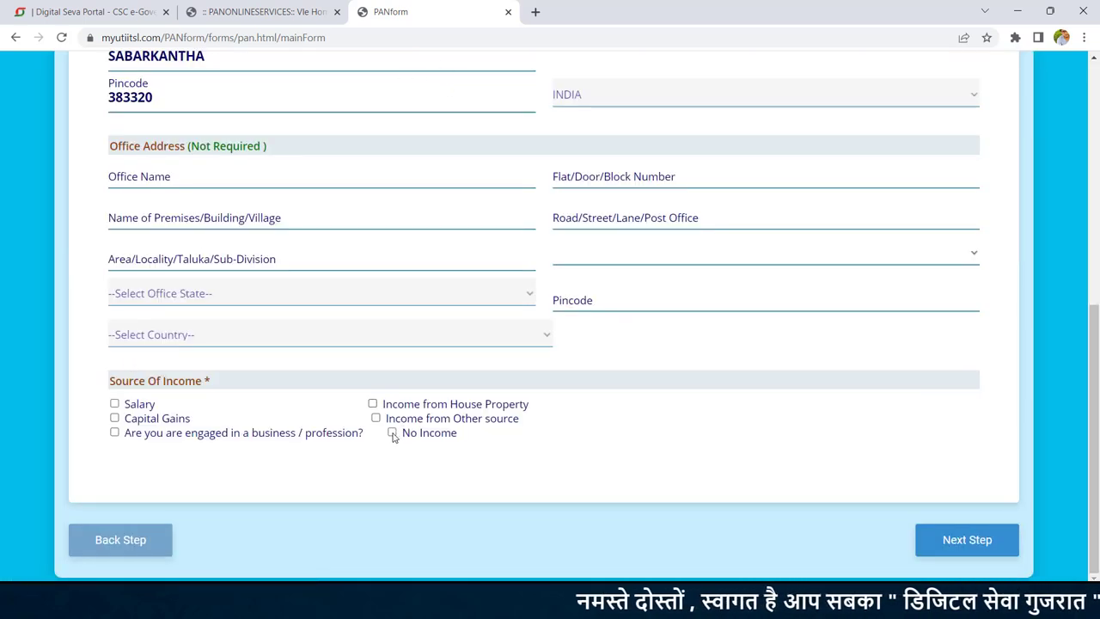
left_click(392, 433)
left_click(709, 358)
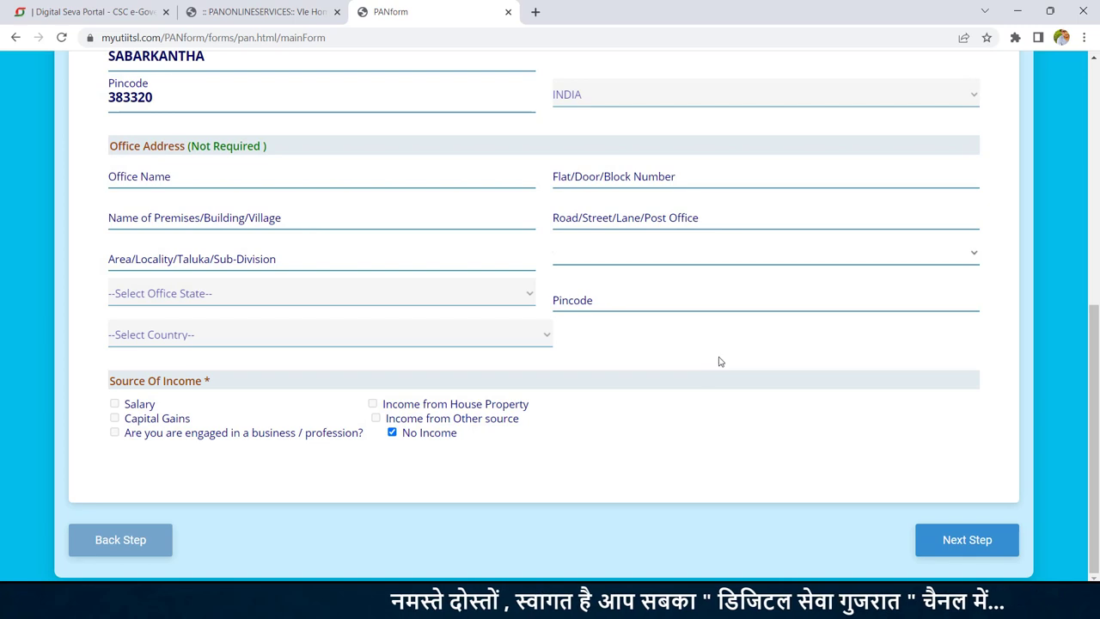
left_click(976, 539)
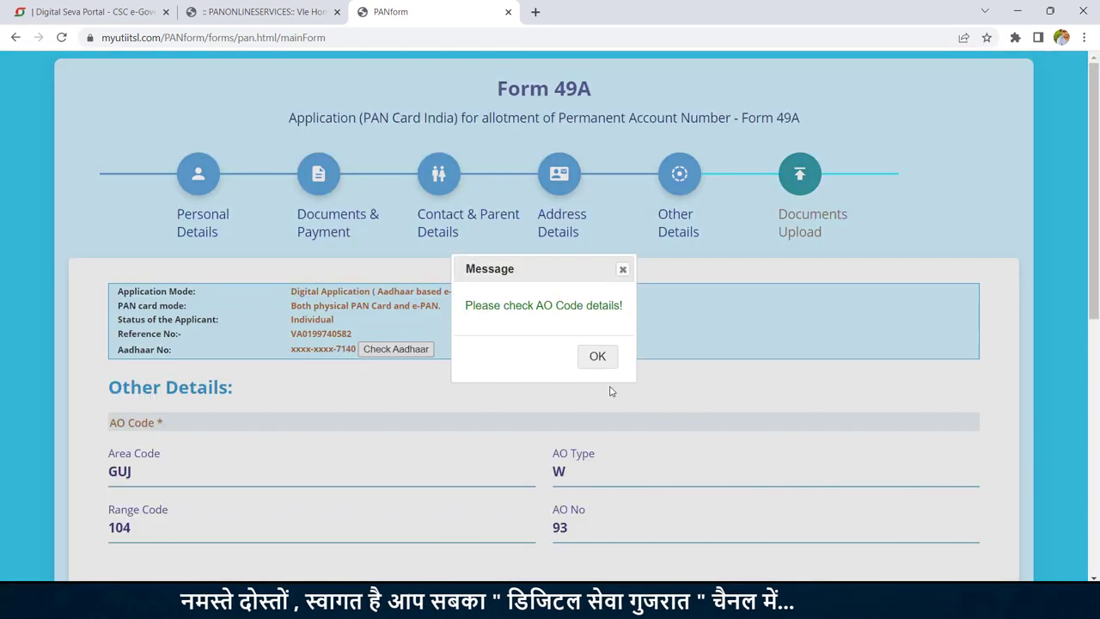
left_click(597, 355)
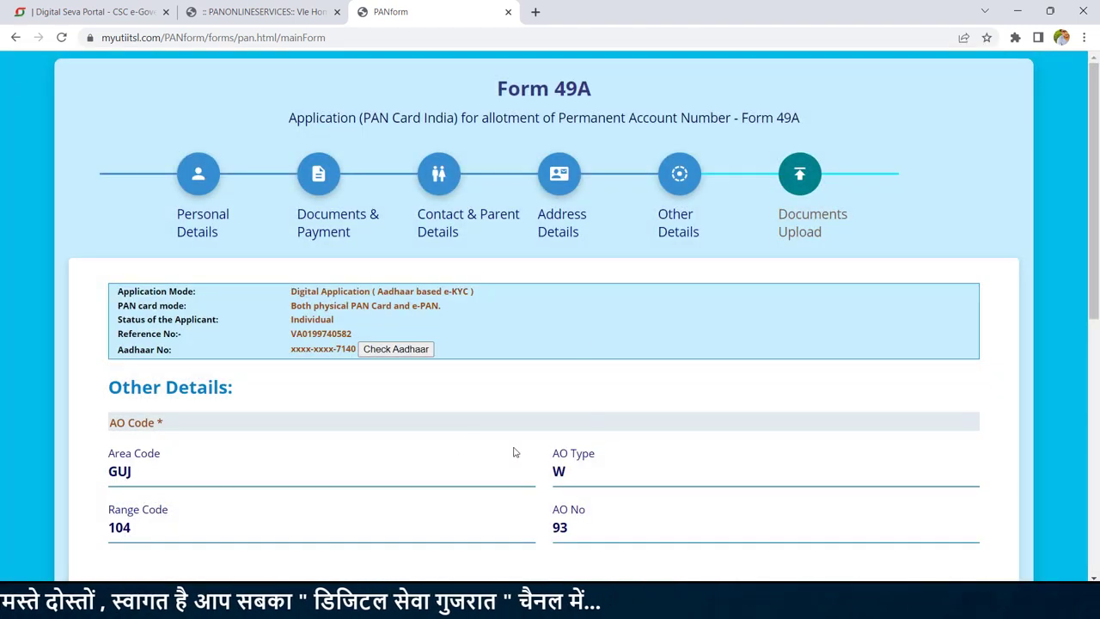
Step: Set the declaration capacity to HIMSELF/HERSELF and enter the verification place
left_click_drag(1095, 237, 1097, 492)
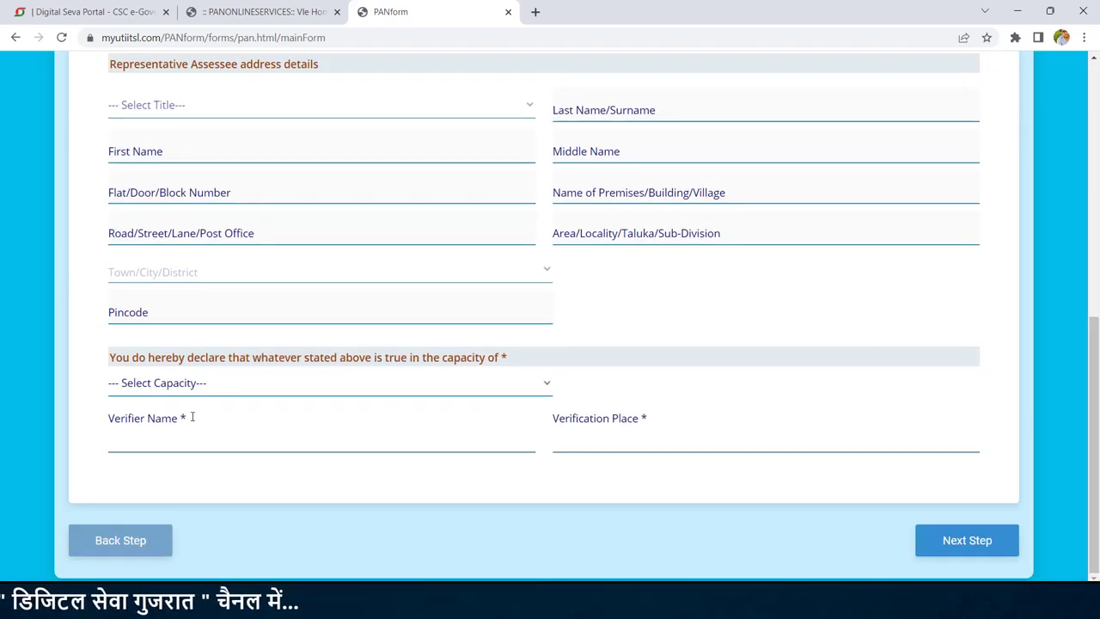
left_click(159, 383)
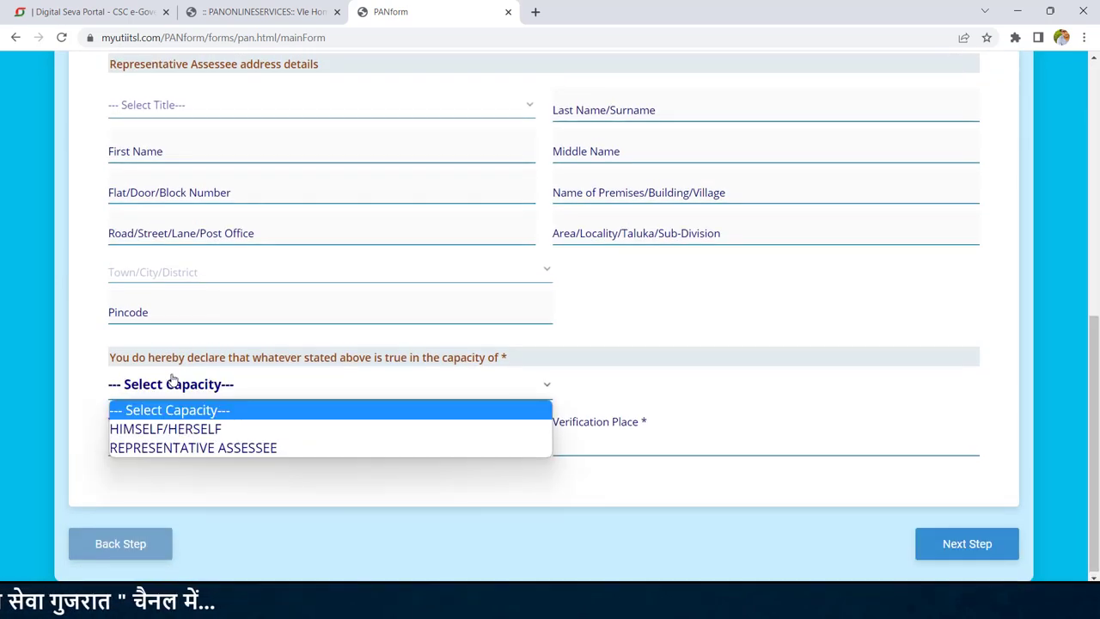
left_click(183, 428)
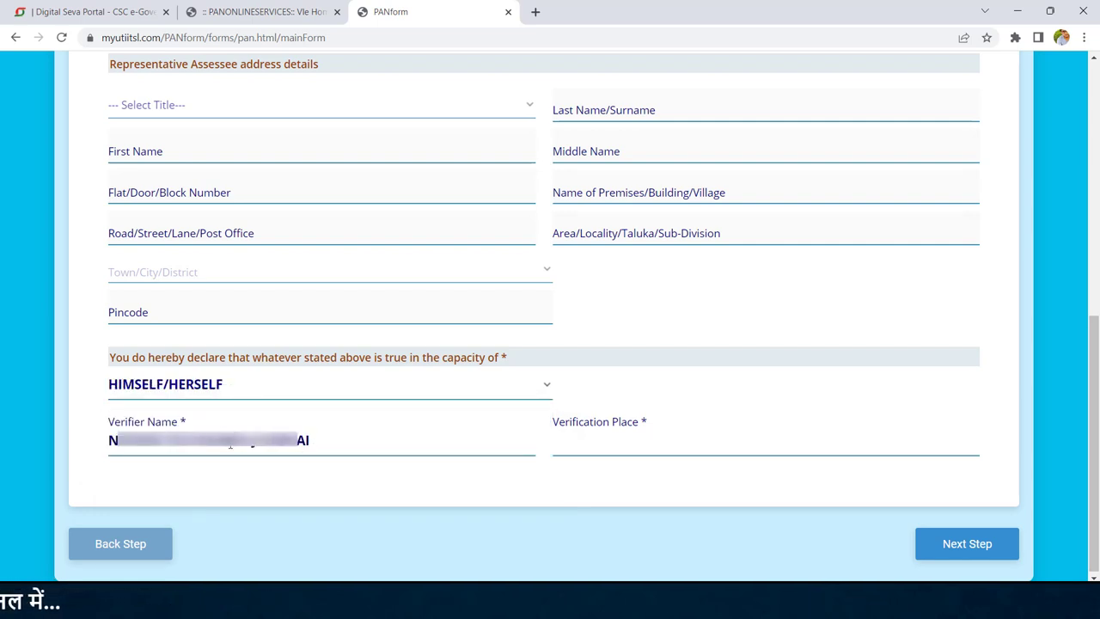
left_click(589, 448)
type("R")
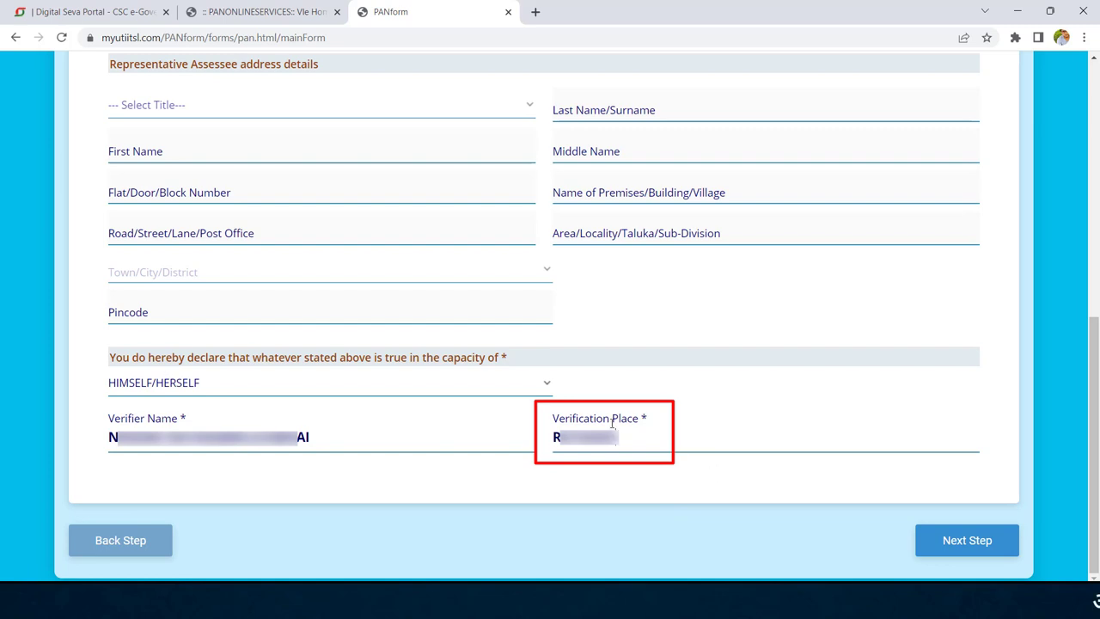
left_click(978, 548)
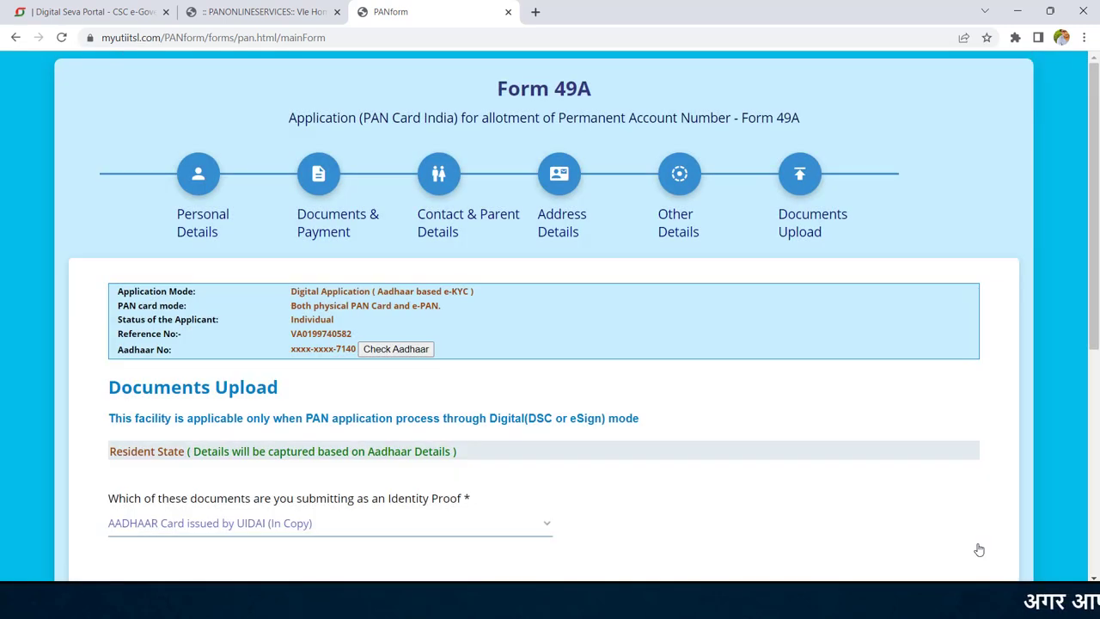
Step: Submit Form 49A from the Documents Upload page, using Aadhaar as identity, address and DOB proof
scroll(662, 143, "down", 4)
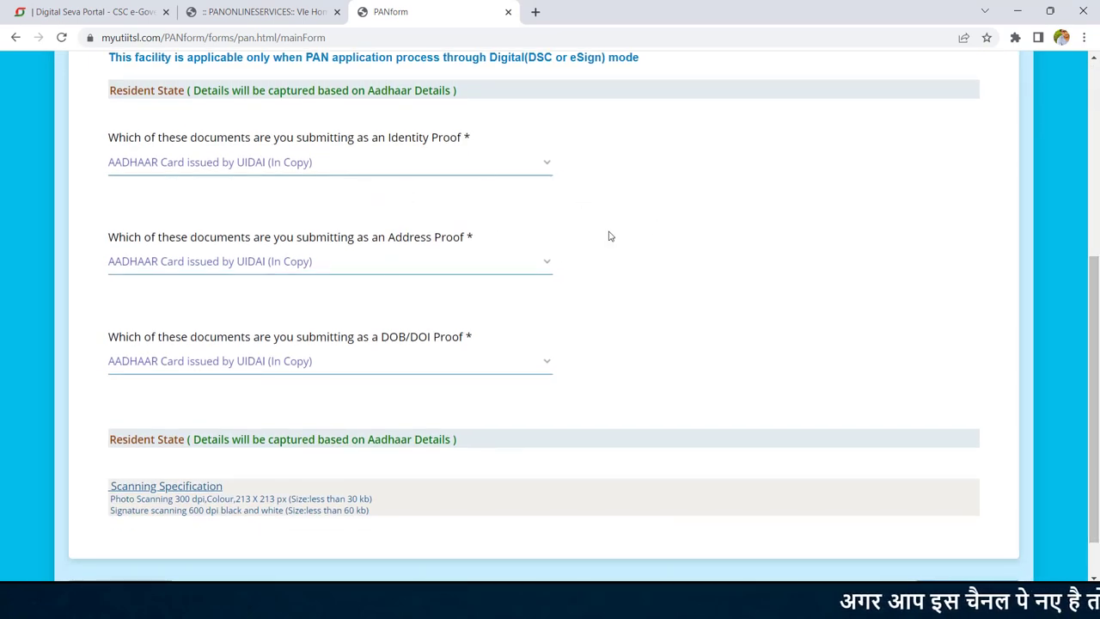
scroll(701, 249, "down", 2)
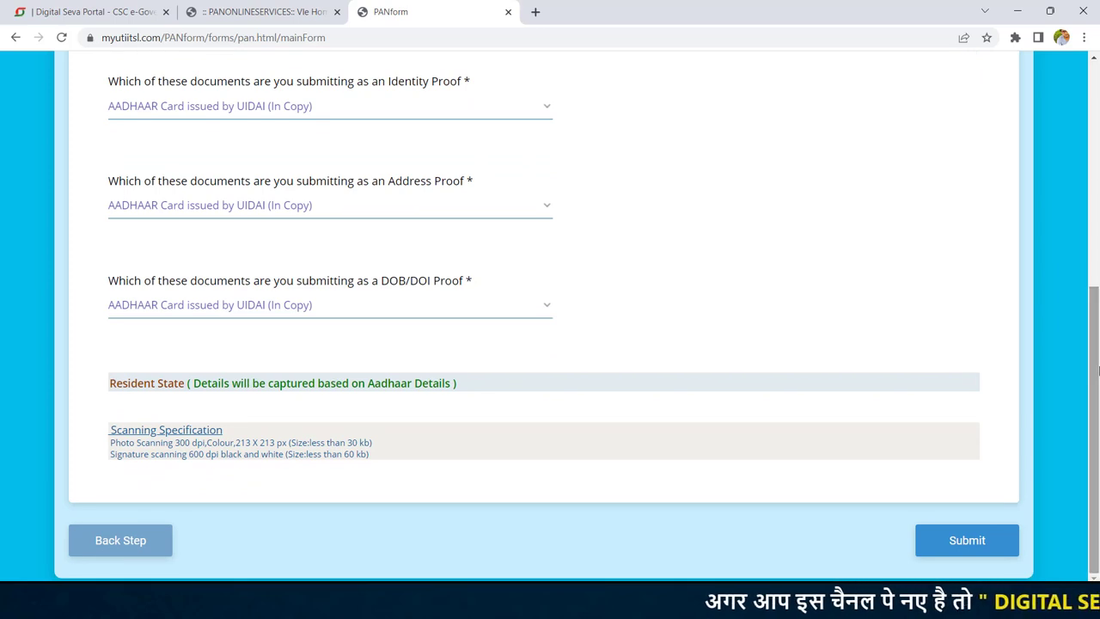
left_click(971, 541)
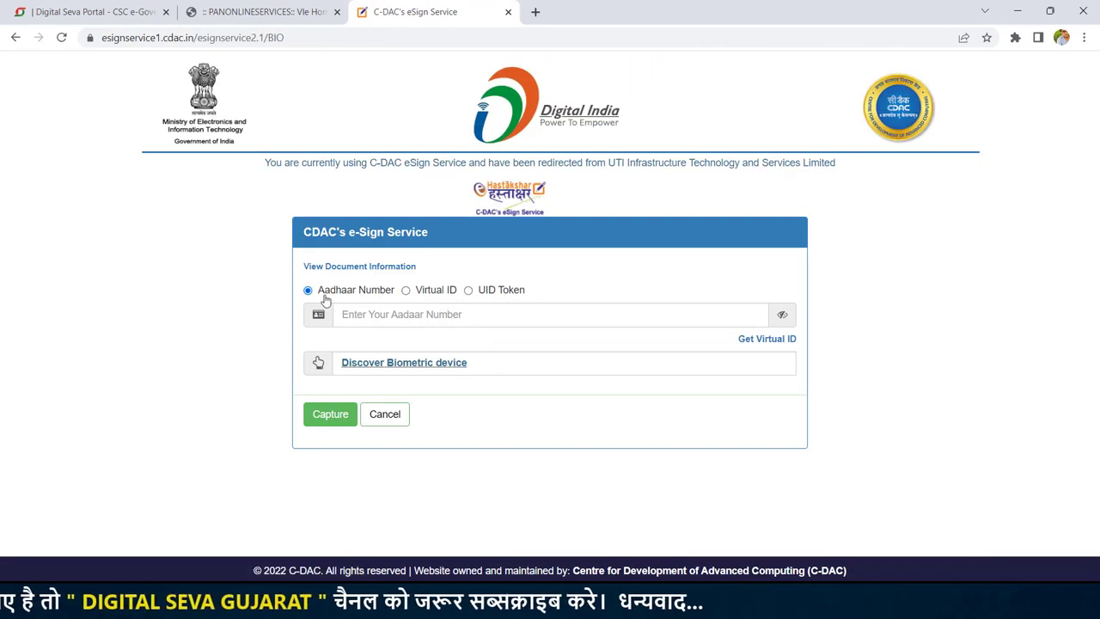
Step: Enter the applicant's Aadhaar number, capture the fingerprint on the detected scanner, and submit the eSign request
left_click(415, 316)
type("••")
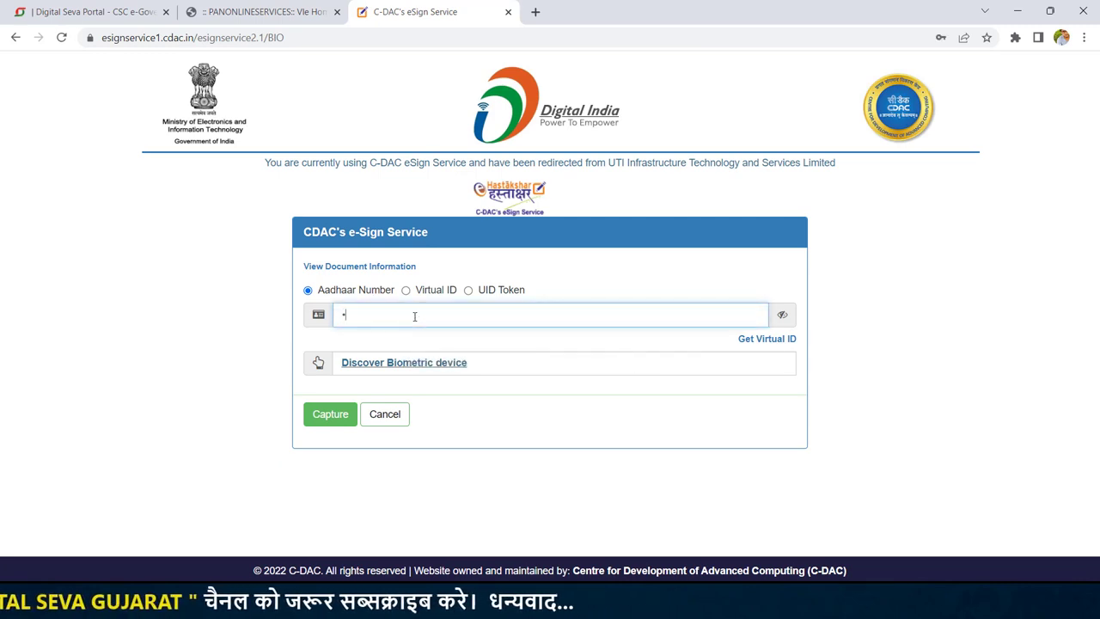
type("•••••")
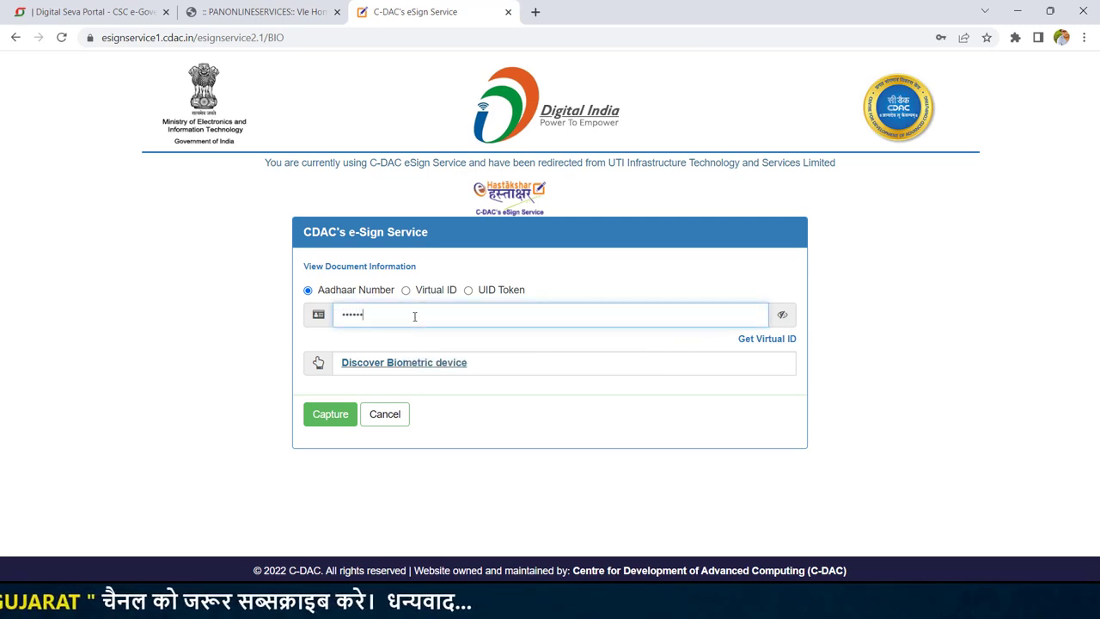
type("•••••")
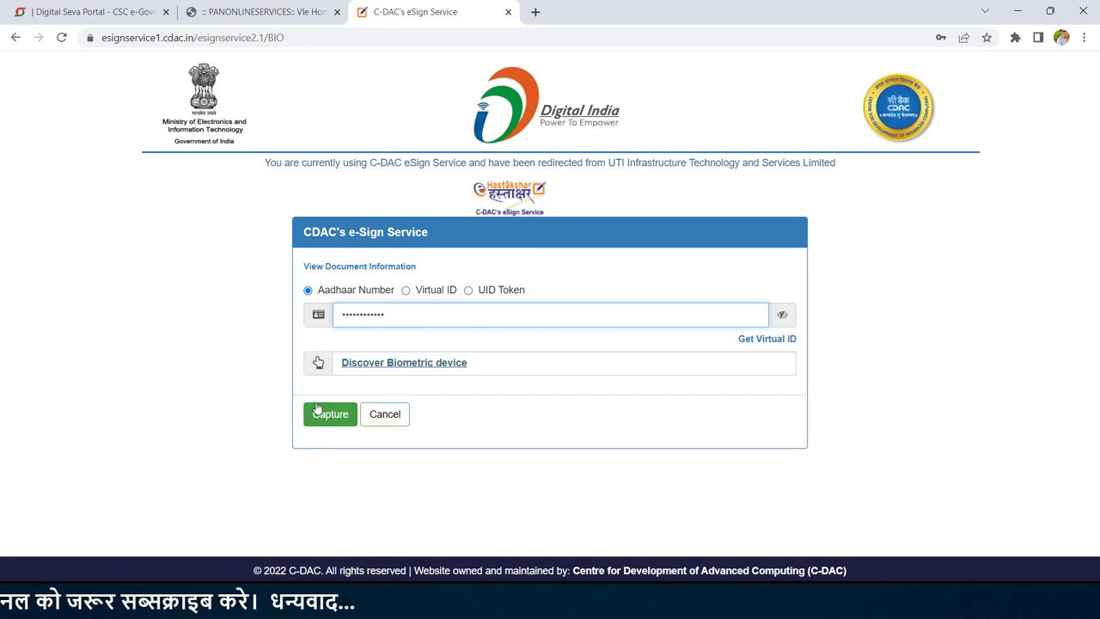
left_click(408, 365)
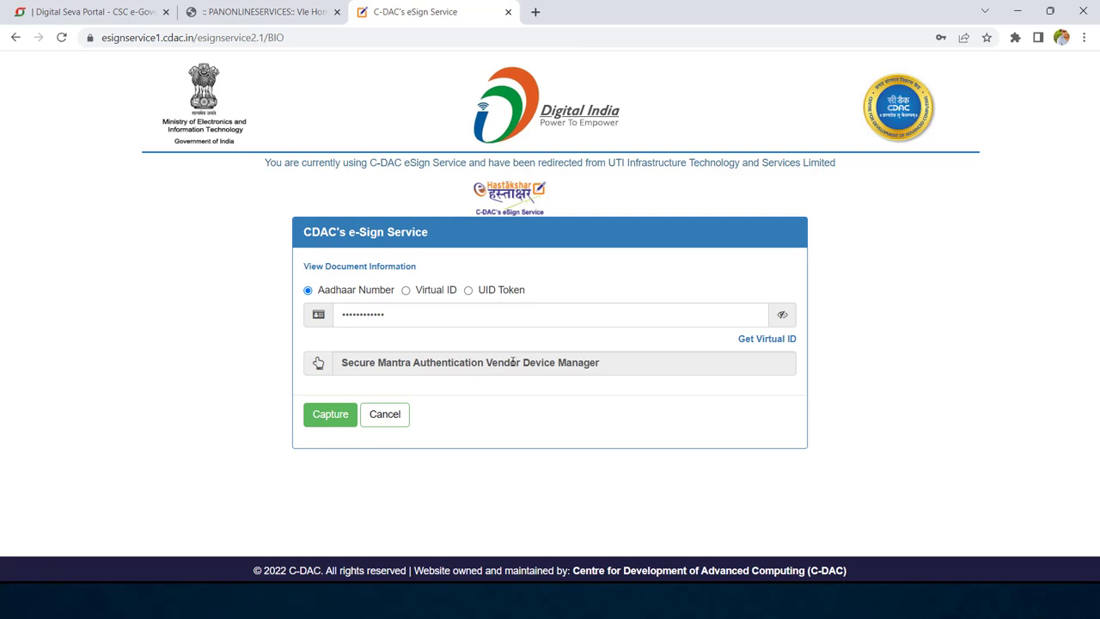
left_click(330, 415)
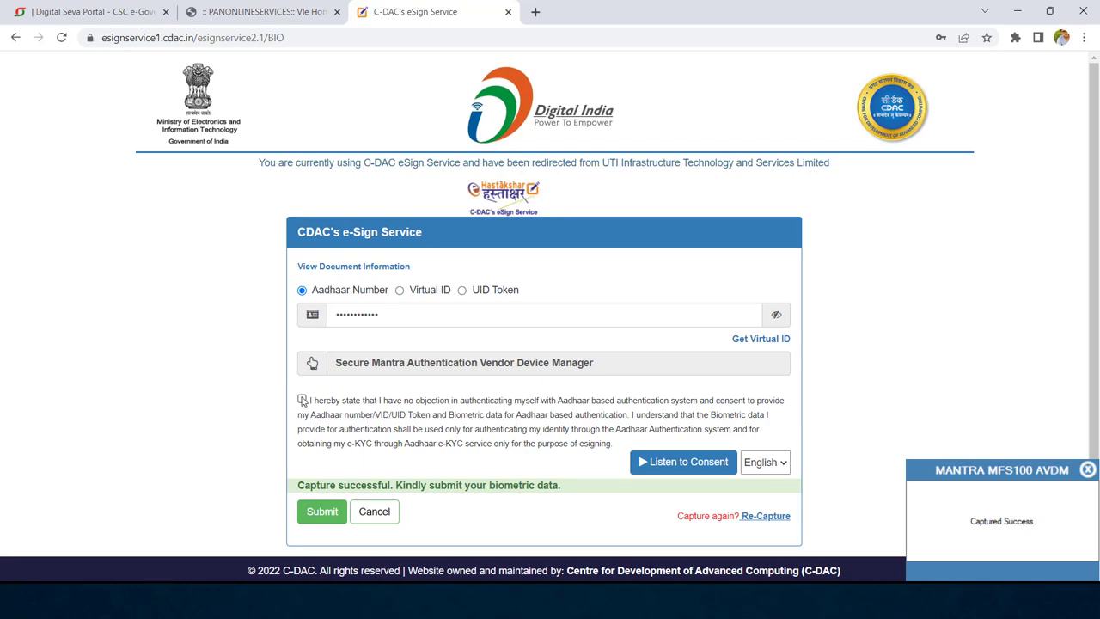
left_click(326, 514)
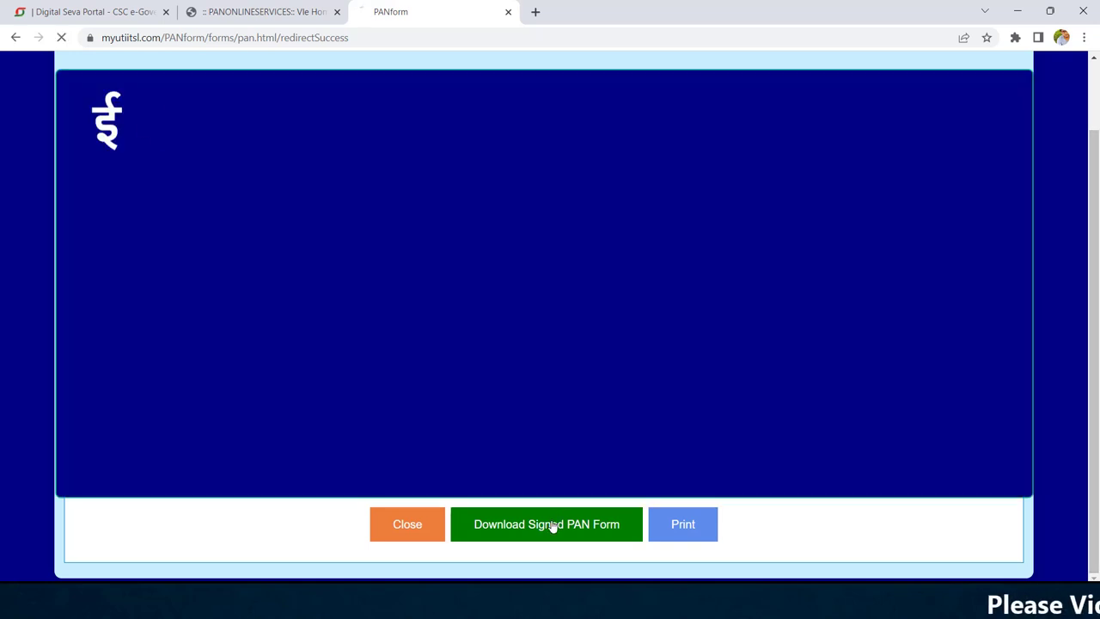
Step: Download the signed PAN form PDF from the success page
left_click(552, 524)
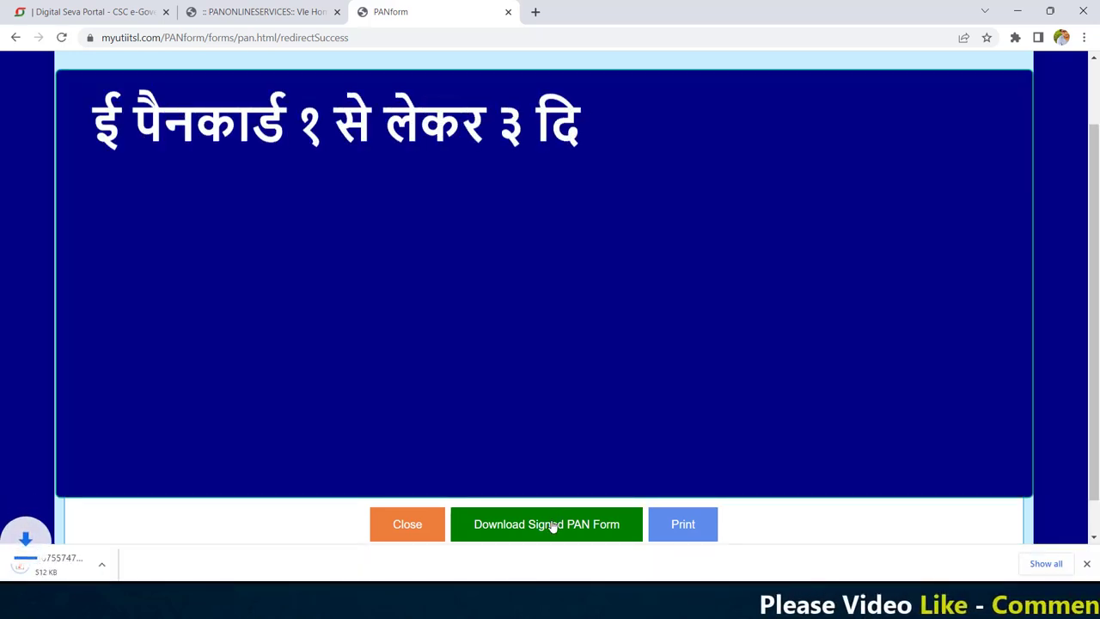